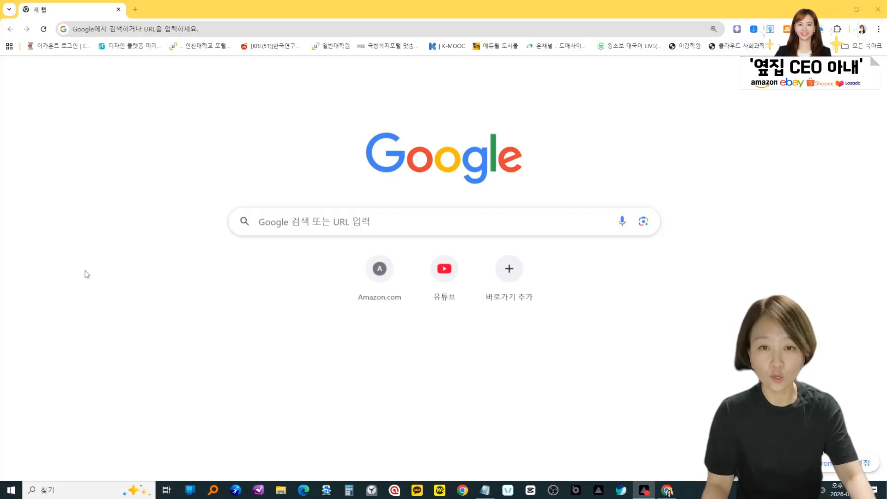
# Search Google for 미리캔버스 and open the MiriCanvas design platform site from the results.
pyautogui.click(302, 224)
pyautogui.write('alfl')
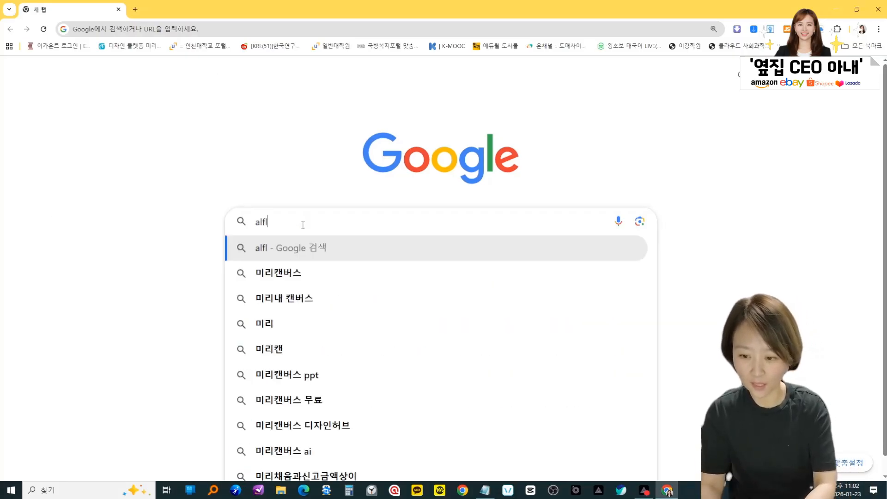
pyautogui.press('BackSpace')
pyautogui.press('BackSpace')
pyautogui.write('미리')
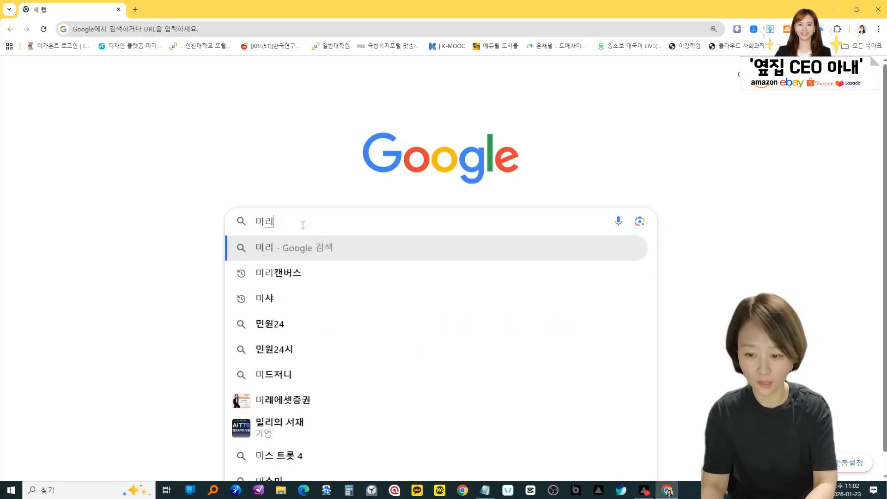
pyautogui.write('캔버스')
pyautogui.press('Return')
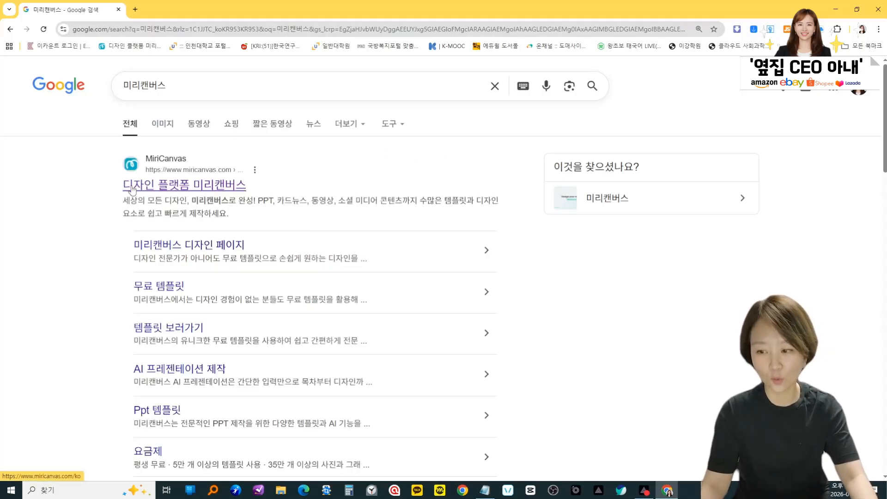
pyautogui.click(178, 187)
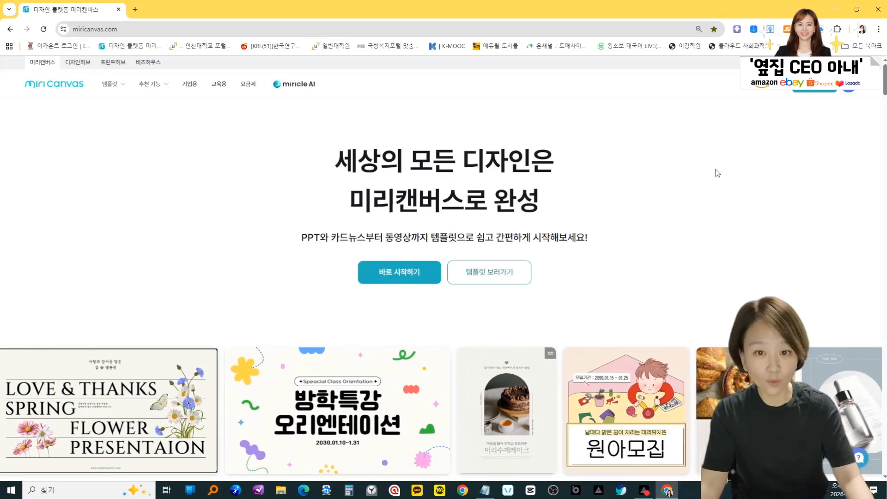
# Start a new general design in the new editor and dismiss the design-type chooser to reach the blank canvas.
pyautogui.click(837, 92)
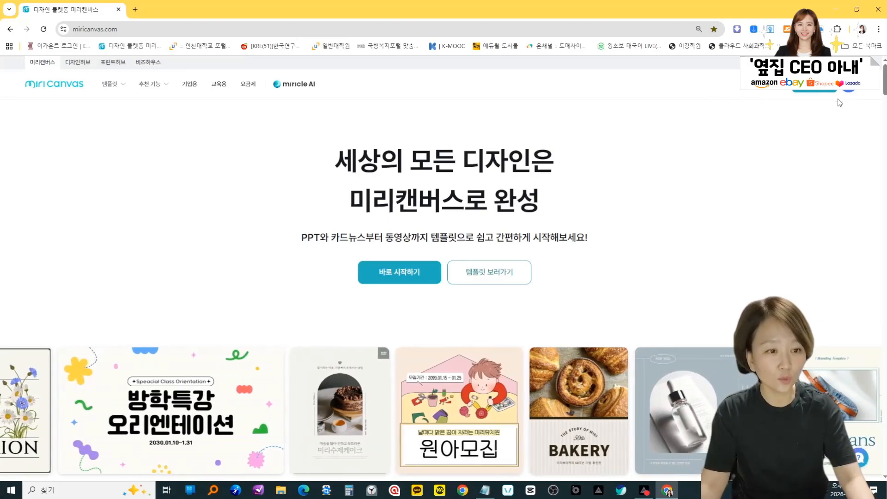
pyautogui.click(816, 89)
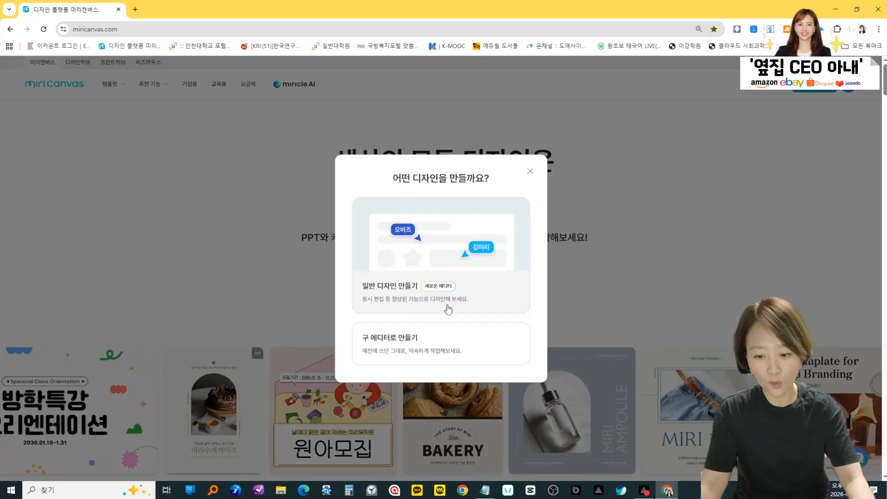
pyautogui.click(431, 261)
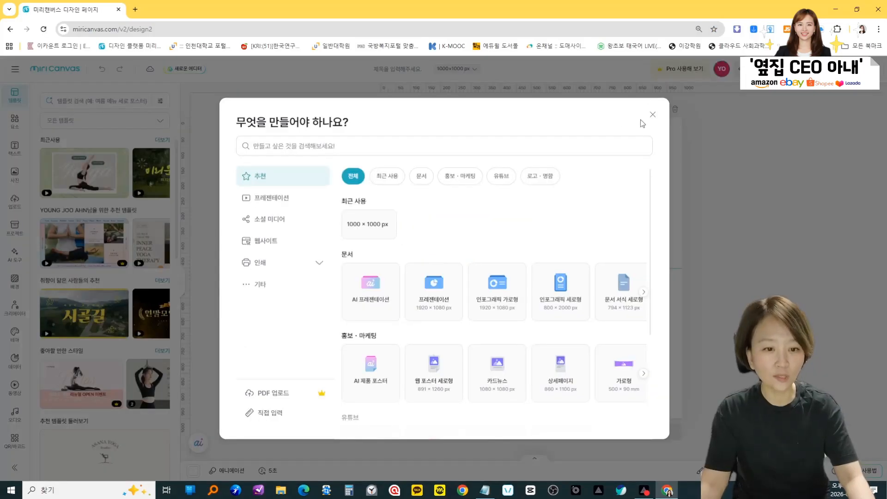
pyautogui.click(652, 114)
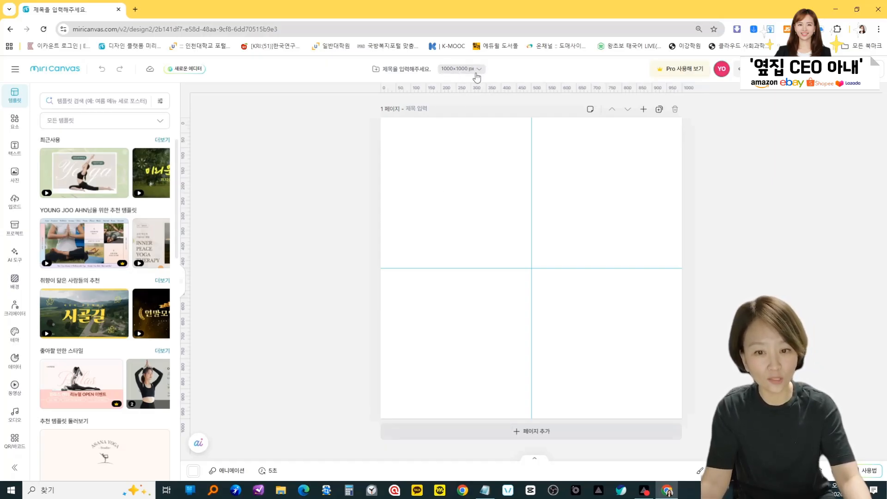
# Apply a custom canvas size of 1000 × 1000 px, keeping px as the unit.
pyautogui.click(446, 75)
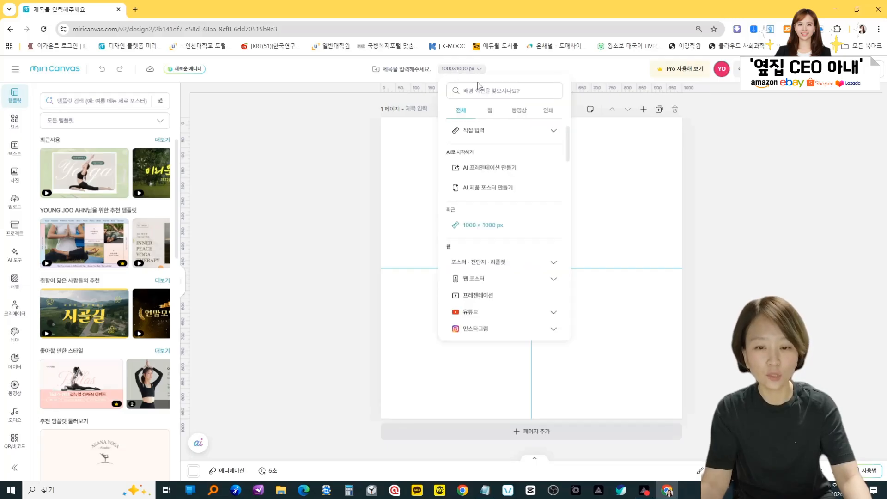
pyautogui.click(551, 131)
pyautogui.click(463, 154)
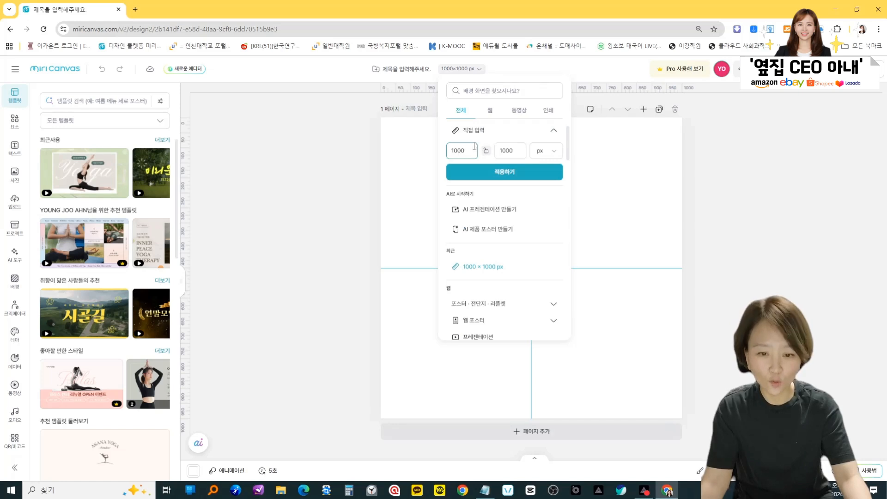
pyautogui.click(549, 151)
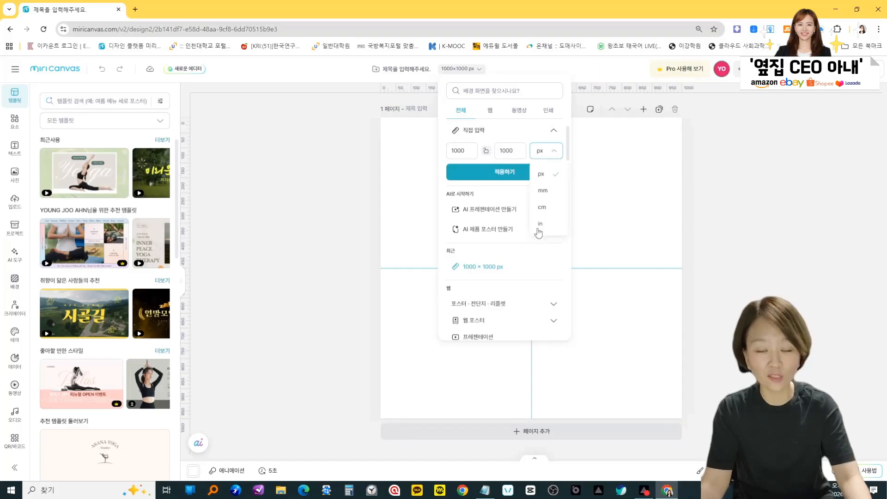
pyautogui.click(543, 181)
pyautogui.click(486, 179)
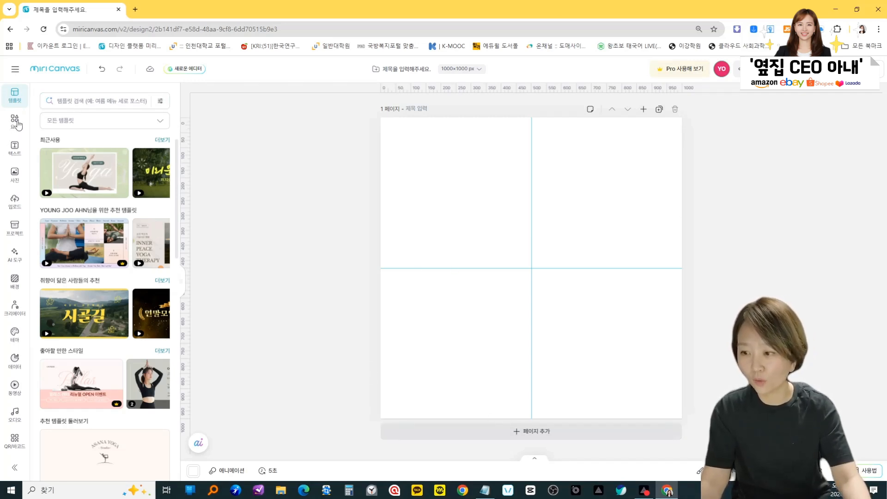
# Switch the ruler off and on again in the guide settings, and do the same for the guide line display.
pyautogui.click(14, 71)
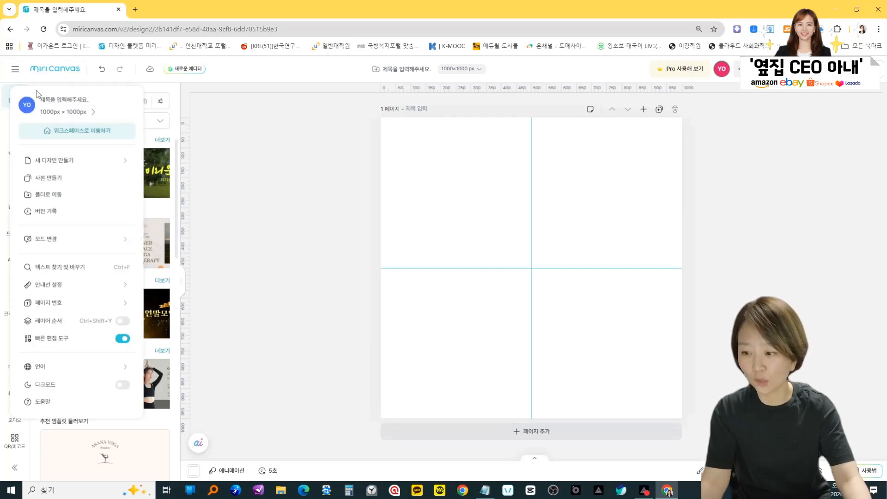
pyautogui.moveTo(59, 285)
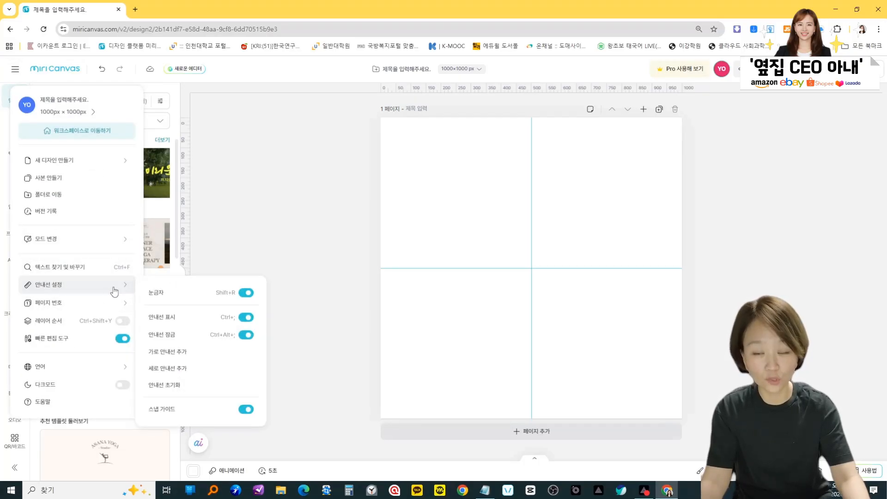
pyautogui.click(246, 295)
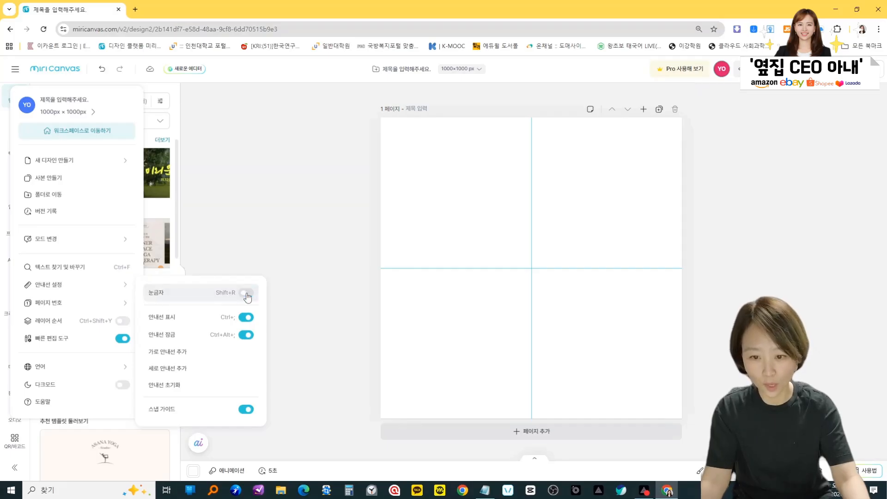
pyautogui.click(247, 294)
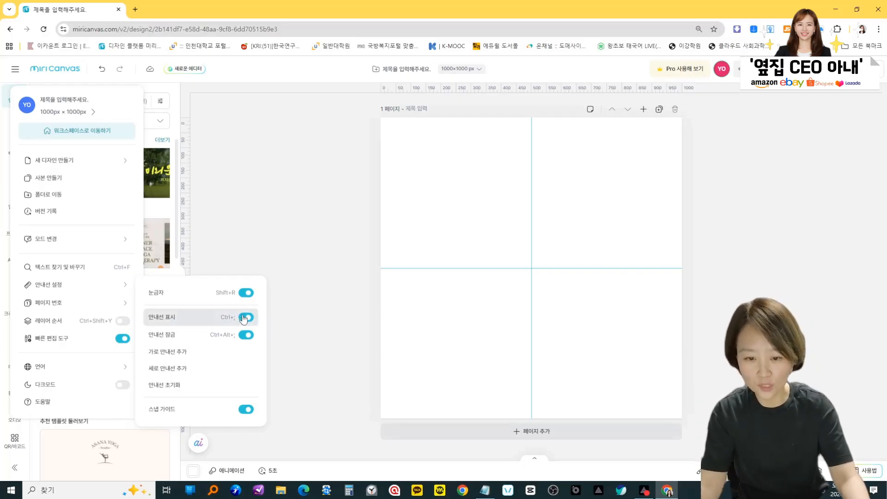
pyautogui.click(244, 318)
pyautogui.click(244, 318)
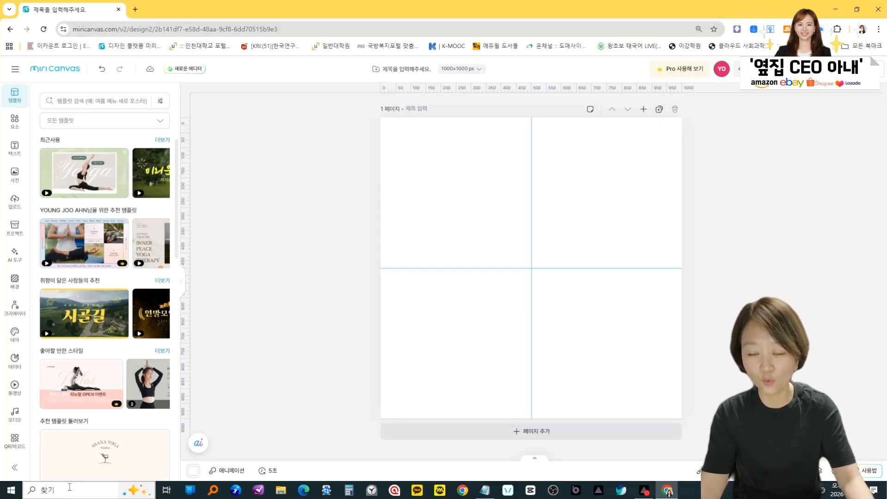
# Search the design elements for 테두리 and limit the results to shapes.
pyautogui.click(16, 121)
pyautogui.click(87, 101)
pyautogui.write('테두리')
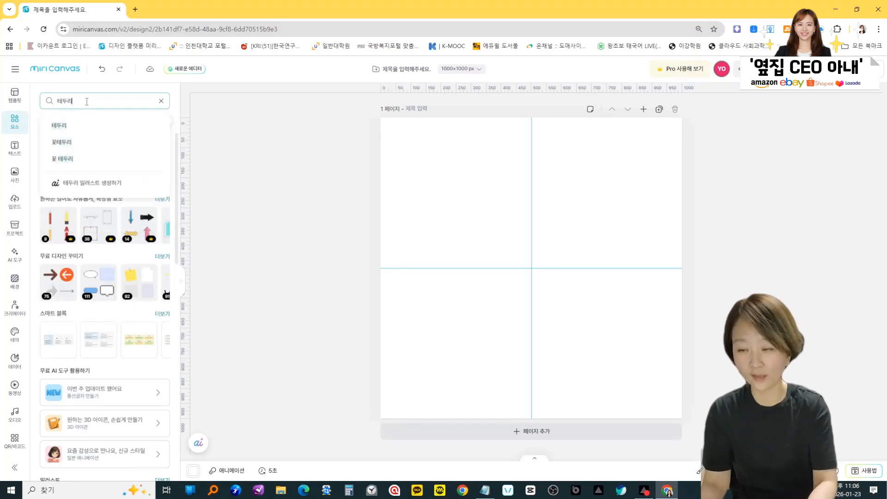
pyautogui.press('Return')
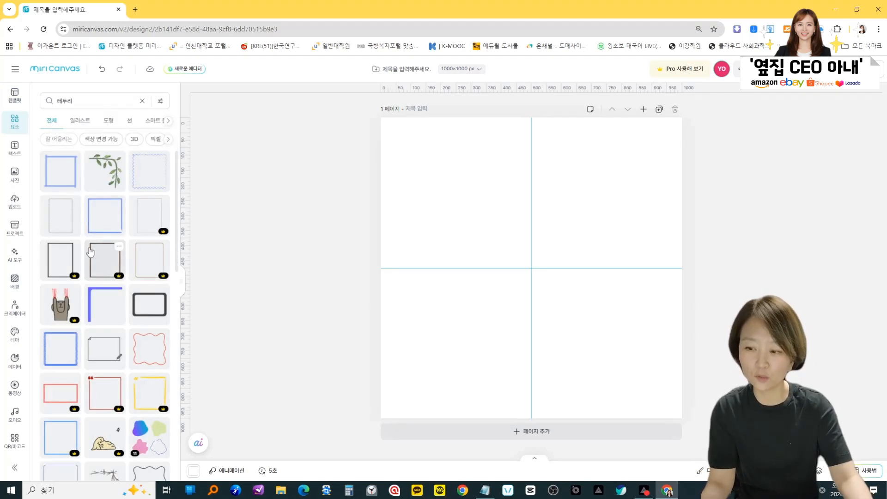
pyautogui.scroll(-7, 97, 272)
pyautogui.scroll(7, 97, 272)
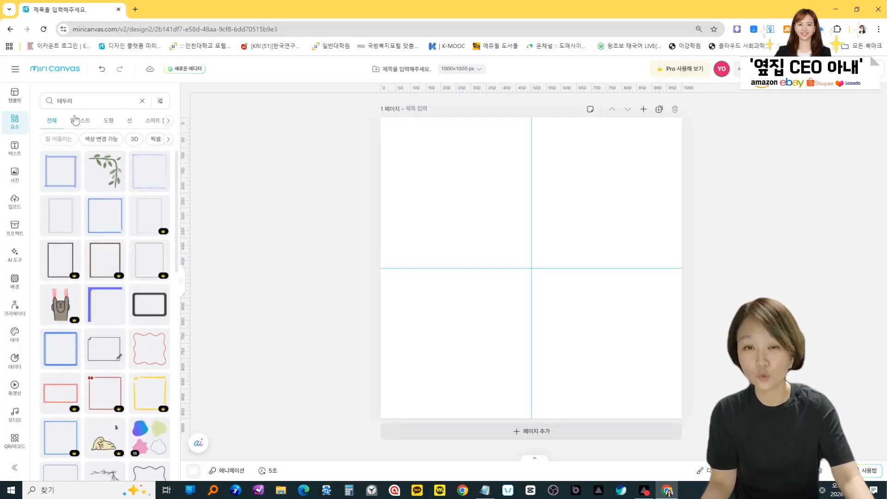
pyautogui.click(111, 121)
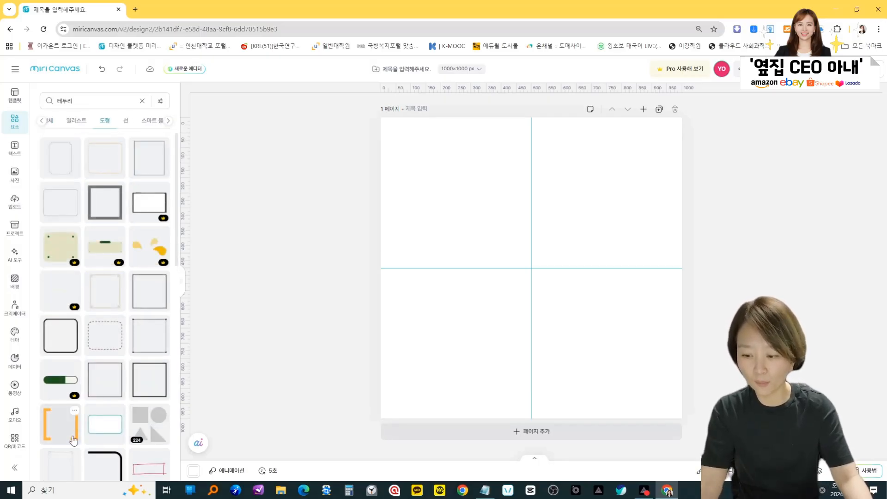
# Try the thick grey square frame on the canvas and delete it.
pyautogui.moveTo(105, 202); pyautogui.dragTo(405, 134)
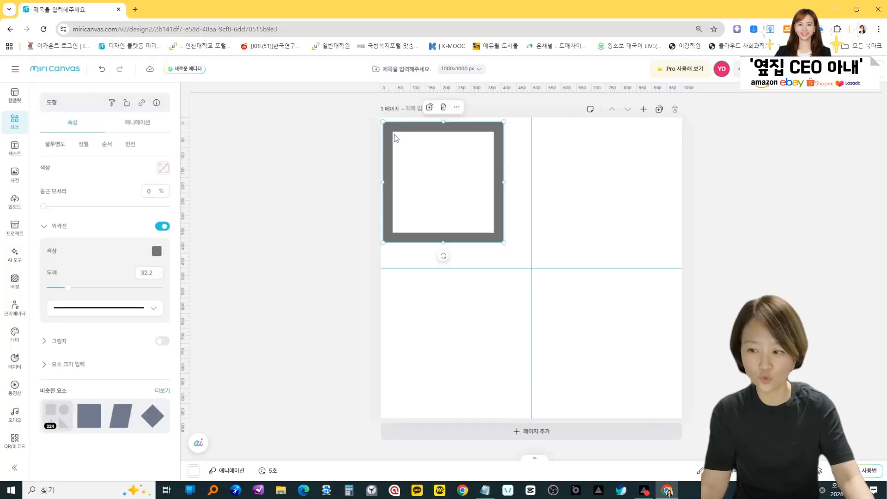
pyautogui.press('Delete')
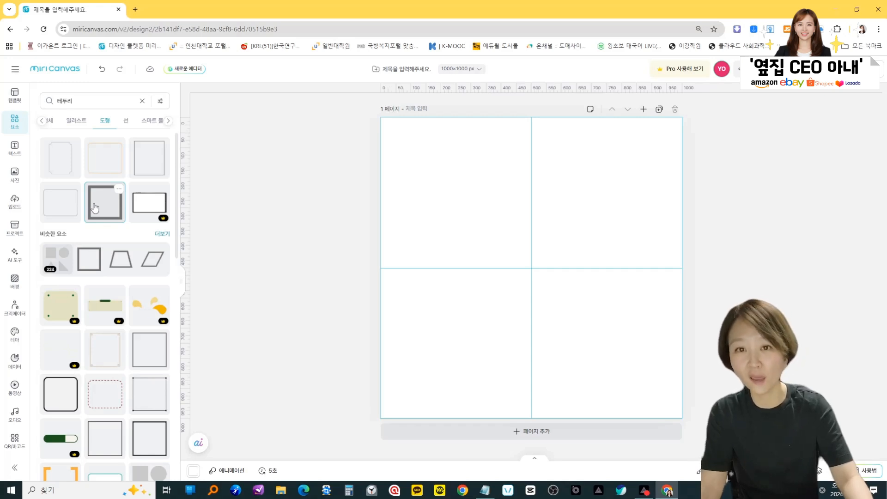
# Place the thin dark square frame at the canvas's upper-left corner and stretch it to cover the whole canvas.
pyautogui.moveTo(94, 207); pyautogui.dragTo(402, 123)
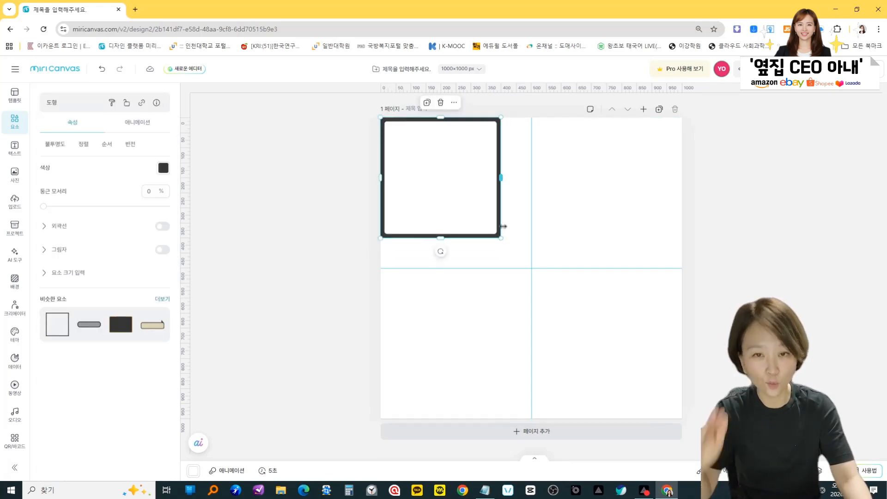
pyautogui.moveTo(503, 227); pyautogui.dragTo(682, 341)
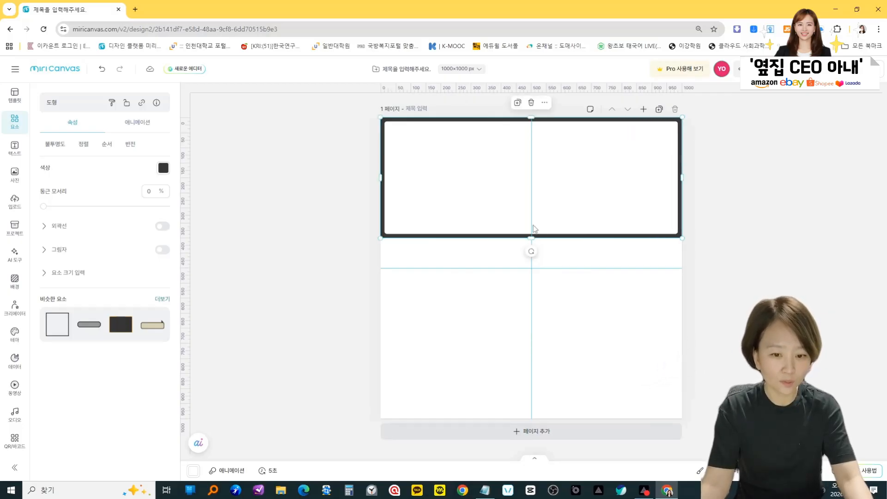
pyautogui.moveTo(531, 239); pyautogui.dragTo(531, 418)
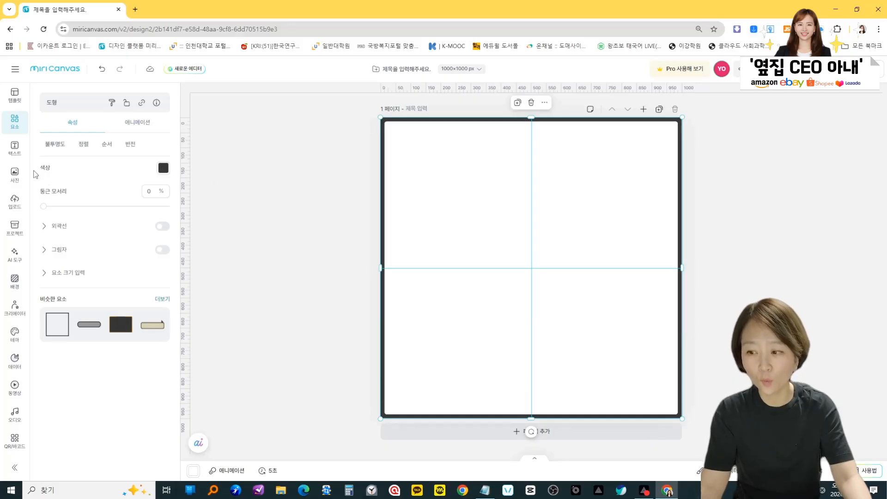
# Recolour the frame, trying solid orange-red #FC5230 and a copper gradient before applying the yellow-to-purple gradient.
pyautogui.click(163, 168)
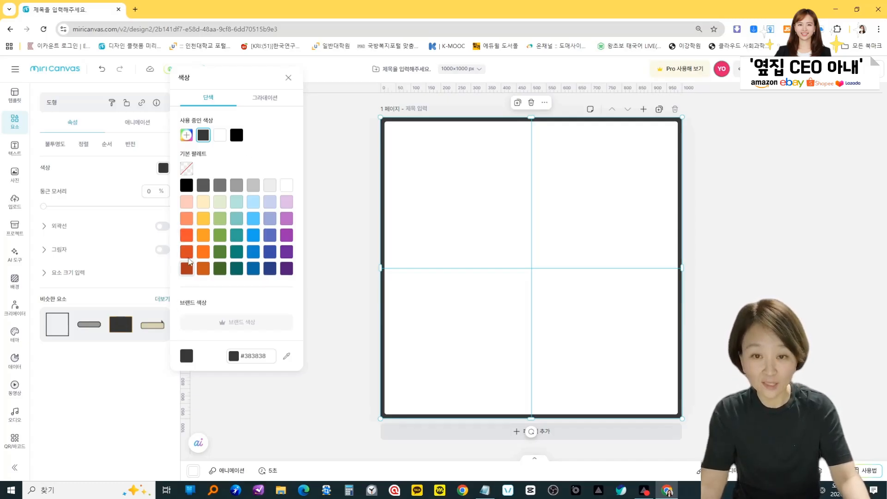
pyautogui.click(187, 236)
pyautogui.click(187, 236)
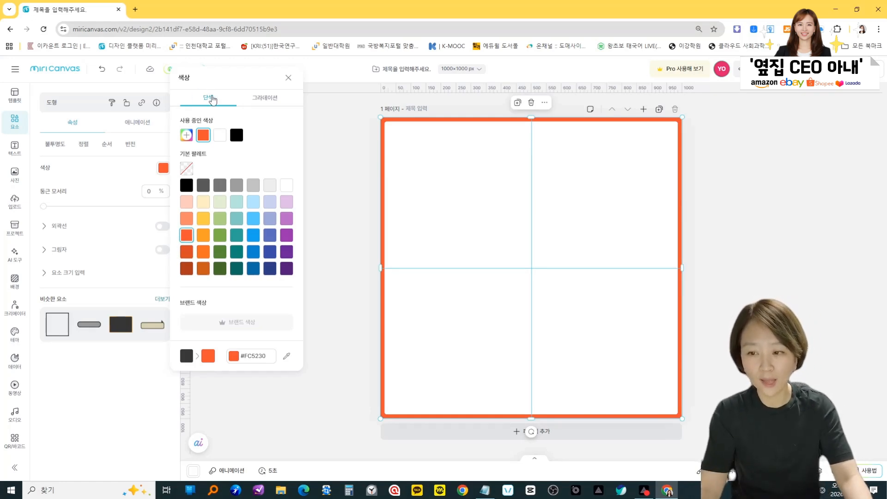
pyautogui.click(265, 99)
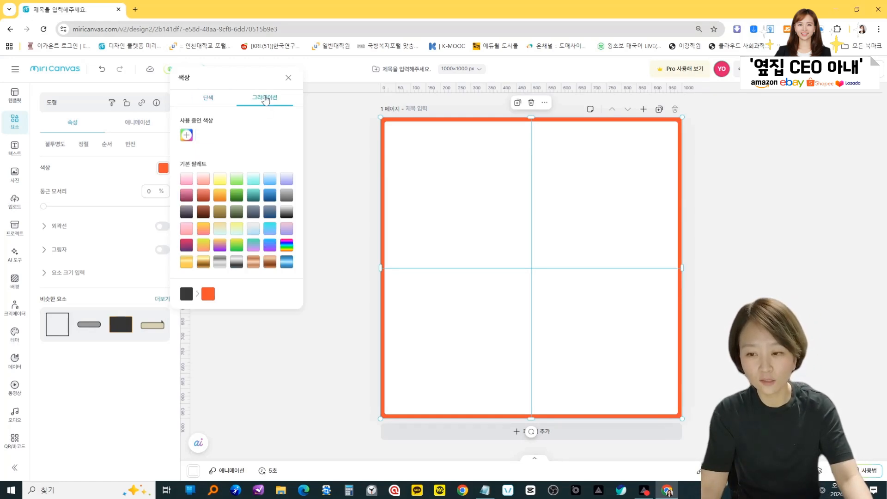
pyautogui.click(254, 261)
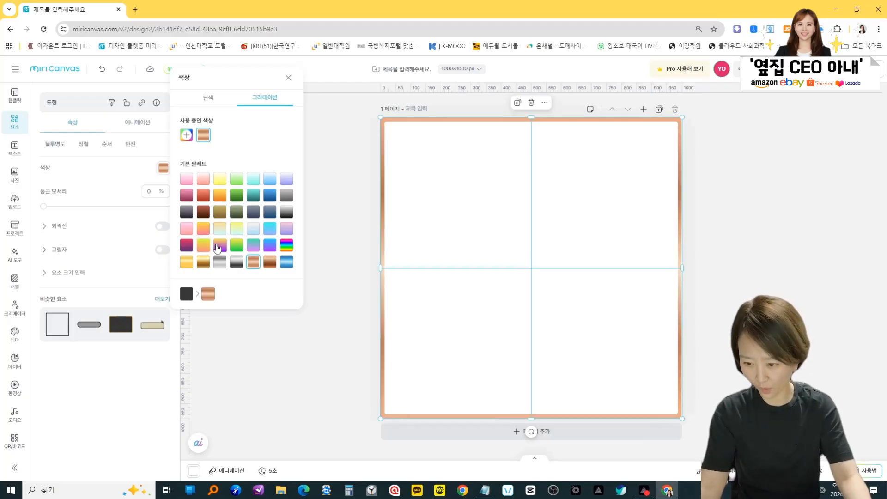
pyautogui.click(220, 244)
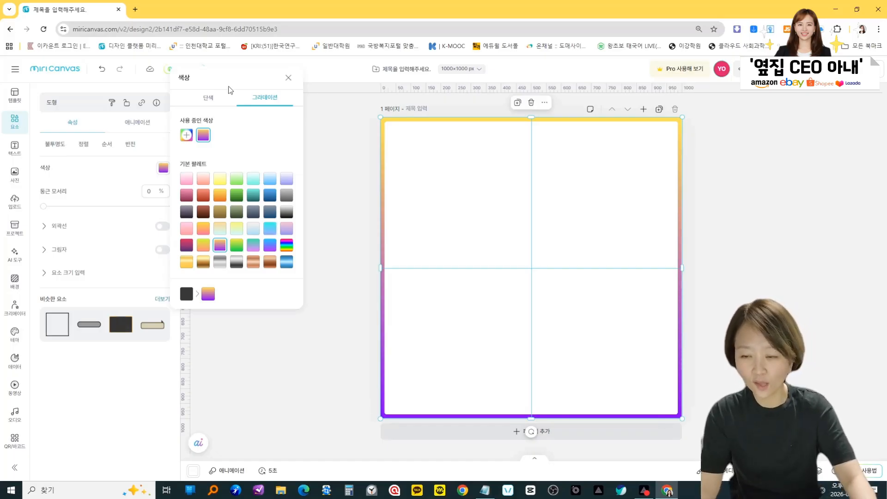
# Open a new browser tab as a separate window side by side with the design editor, and deselect the frame.
pyautogui.click(857, 9)
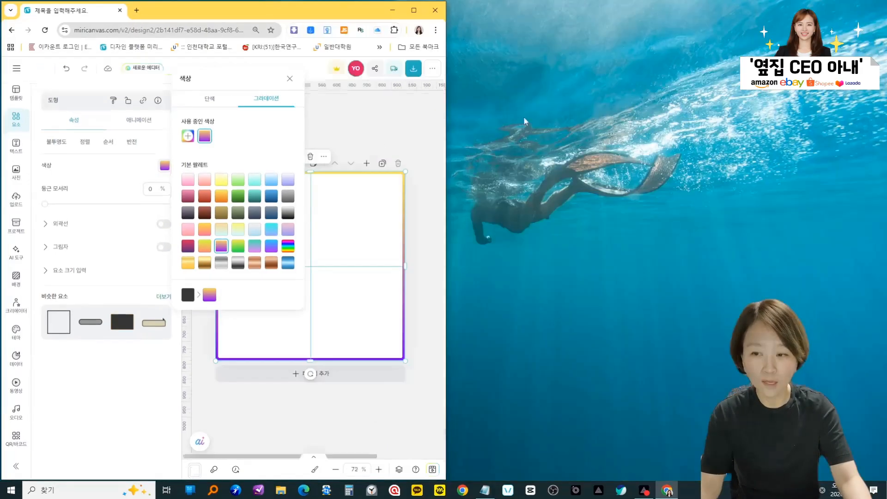
pyautogui.moveTo(273, 14); pyautogui.dragTo(716, 18)
pyautogui.click(580, 14)
pyautogui.moveTo(606, 18); pyautogui.dragTo(146, 12)
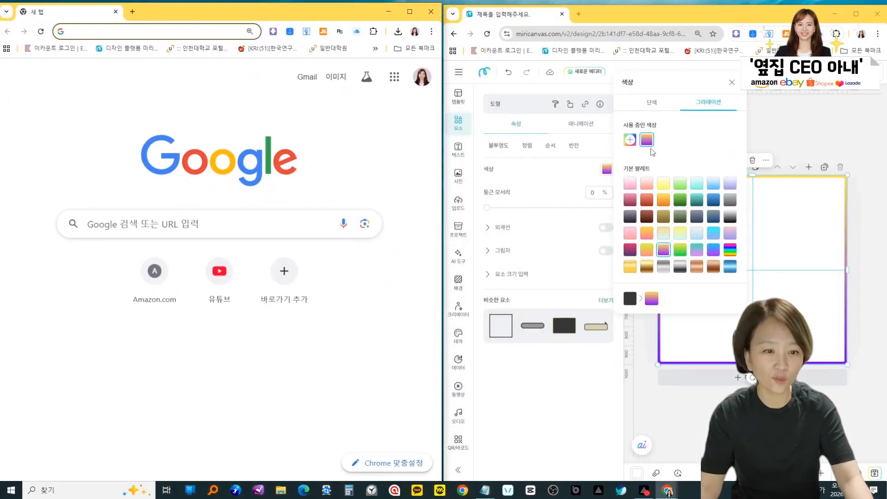
pyautogui.click(774, 126)
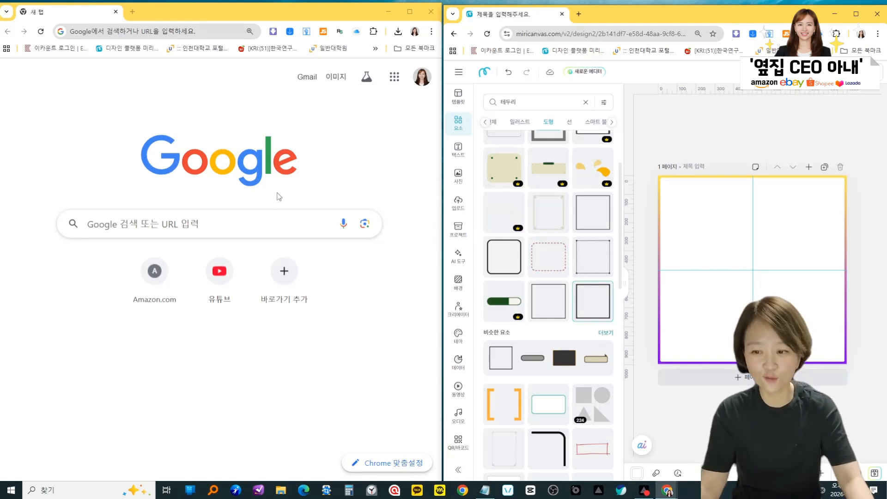
# Search Google for 2026년 컬러파레트 and open the Instagram preview of the Tropic Tonalities palette.
pyautogui.click(254, 223)
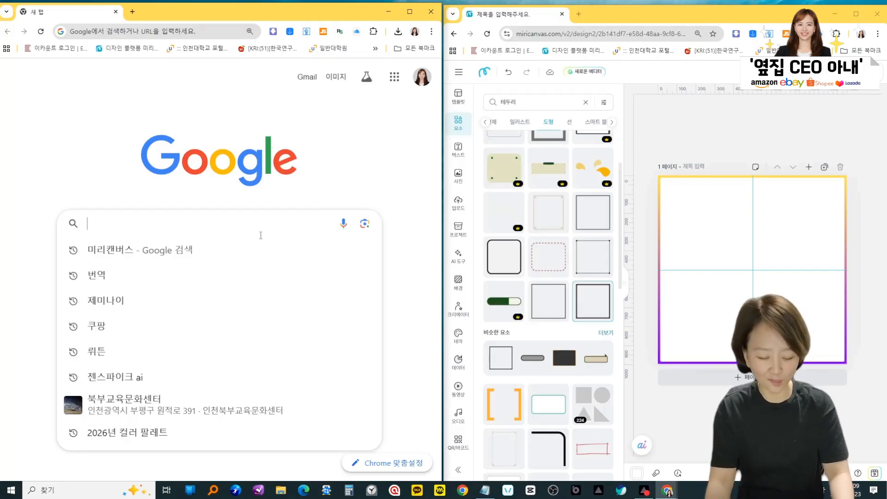
pyautogui.write('2026')
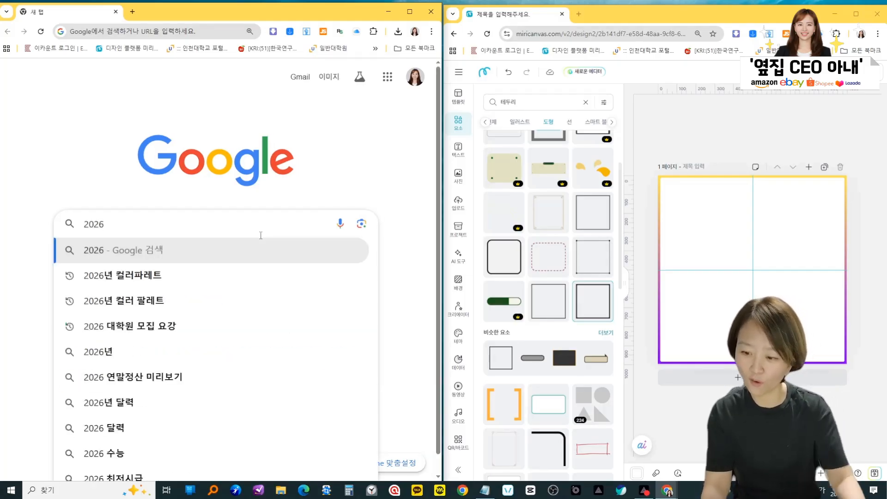
pyautogui.click(271, 276)
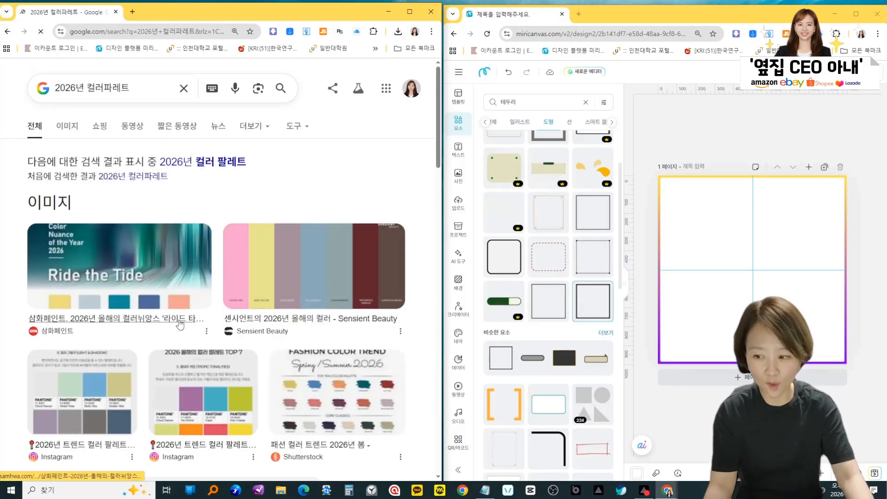
pyautogui.scroll(-2, 264, 310)
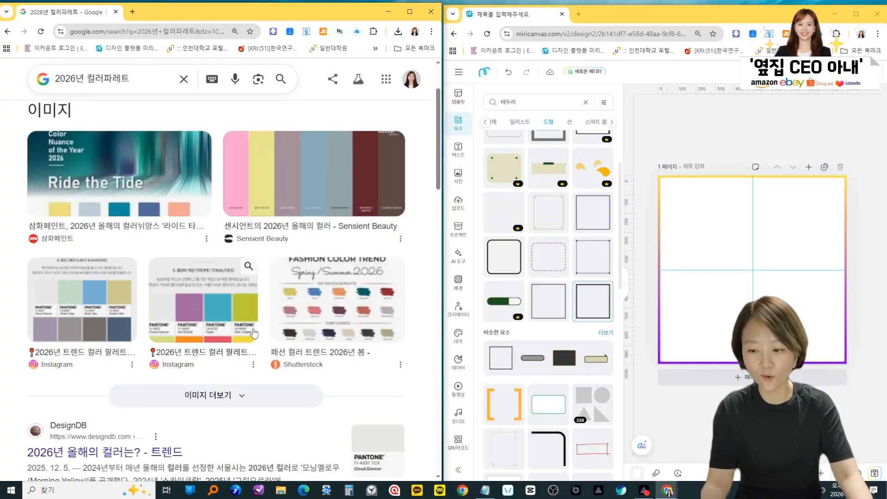
pyautogui.scroll(-1, 227, 277)
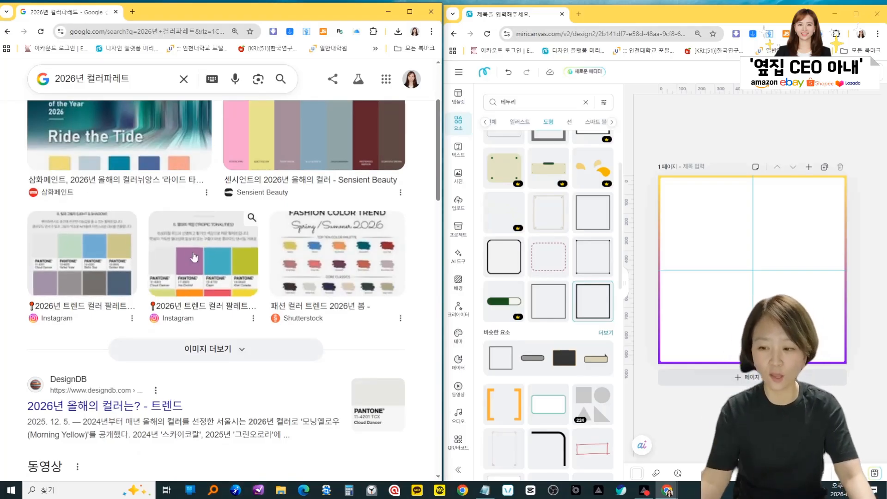
pyautogui.click(235, 295)
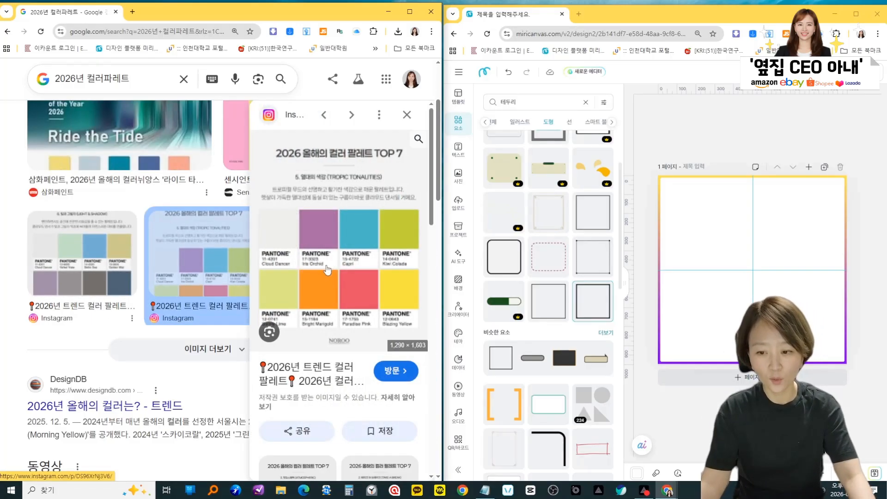
# Copy the palette image, paste it onto the MiriCanvas page and move it into the canvas's upper-left quarter.
pyautogui.rightClick(326, 260)
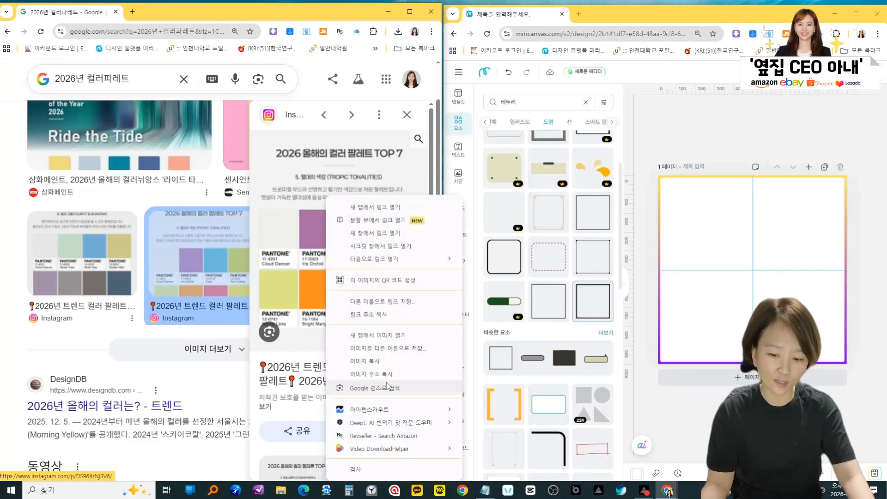
pyautogui.click(385, 362)
pyautogui.click(724, 141)
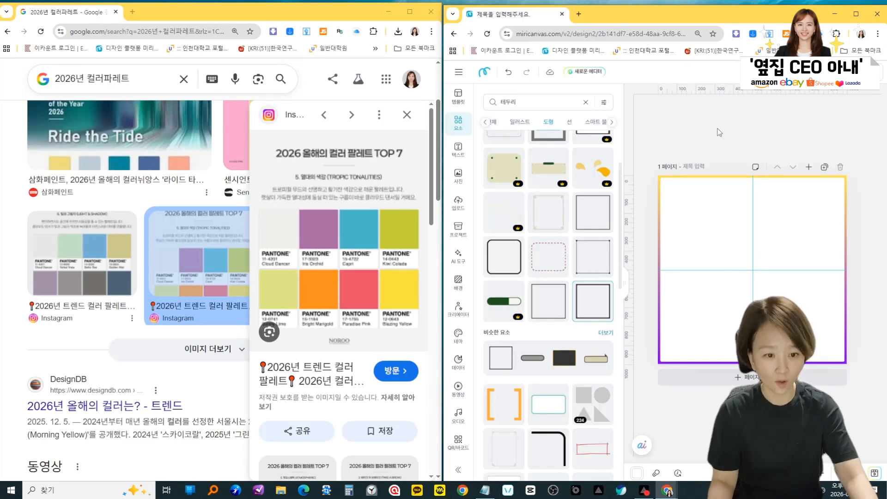
pyautogui.hotkey('ctrl', 'v')
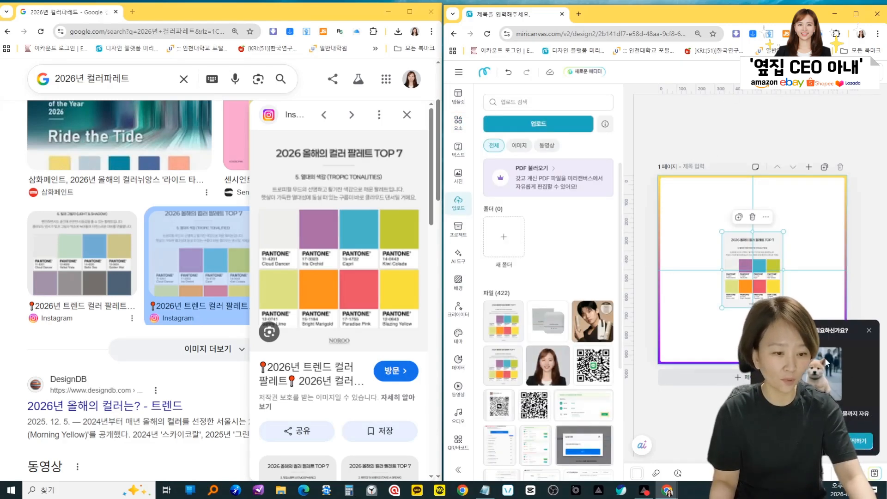
pyautogui.click(870, 332)
pyautogui.moveTo(739, 270); pyautogui.dragTo(703, 225)
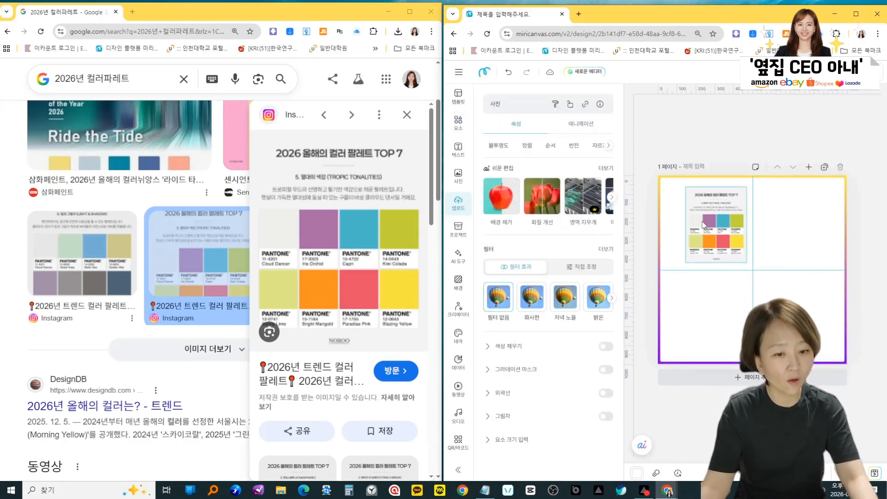
# Try to recolour the gradient frame with the eyedropper, sampling white #FFFFFF from the canvas.
pyautogui.click(659, 329)
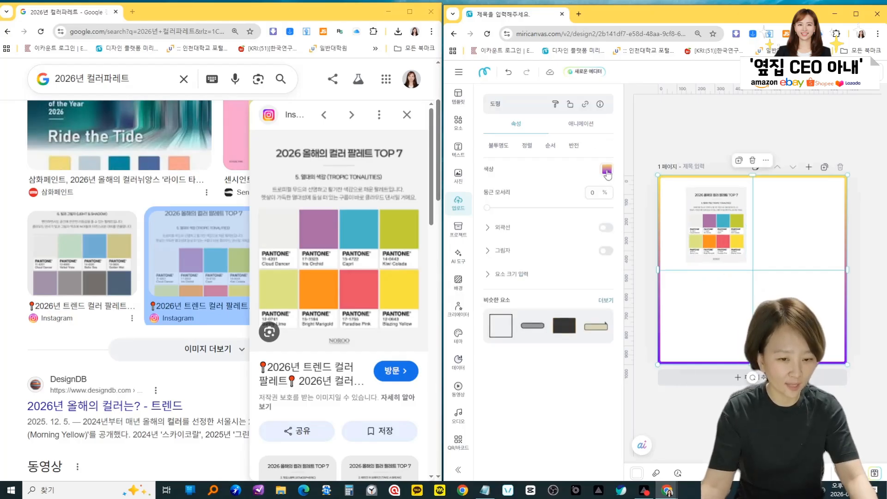
pyautogui.click(607, 169)
pyautogui.click(651, 102)
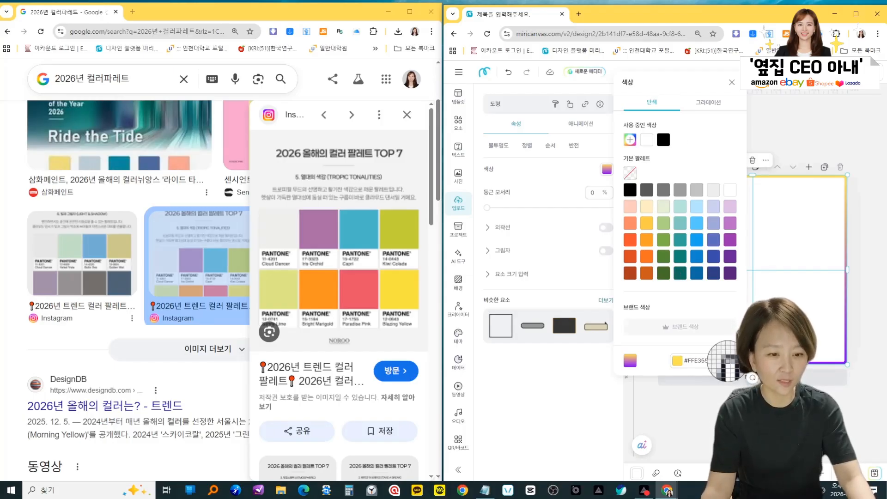
pyautogui.click(729, 365)
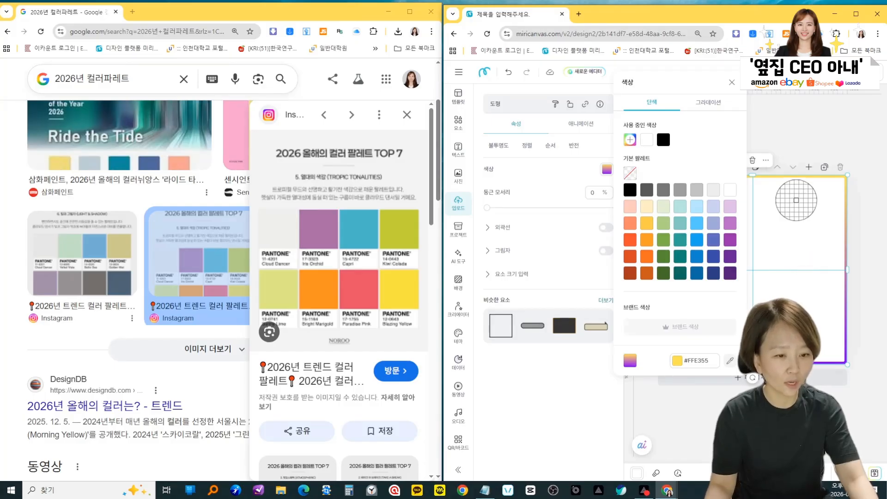
pyautogui.click(781, 283)
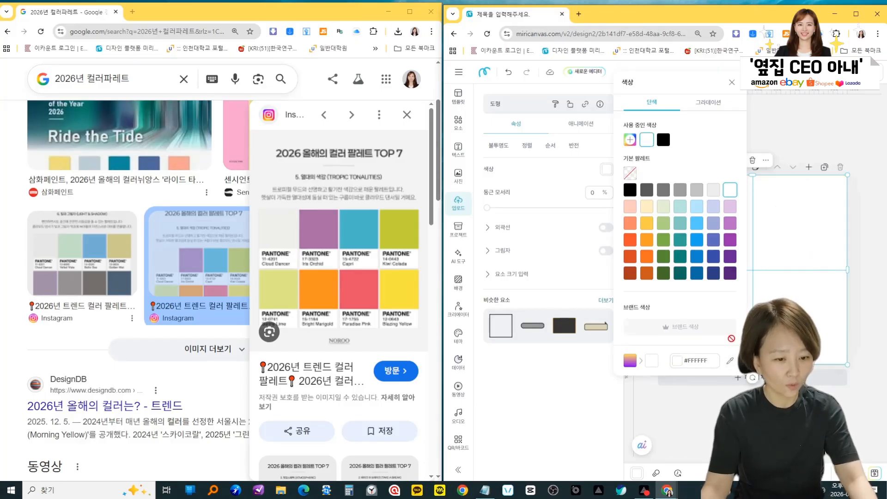
pyautogui.click(732, 82)
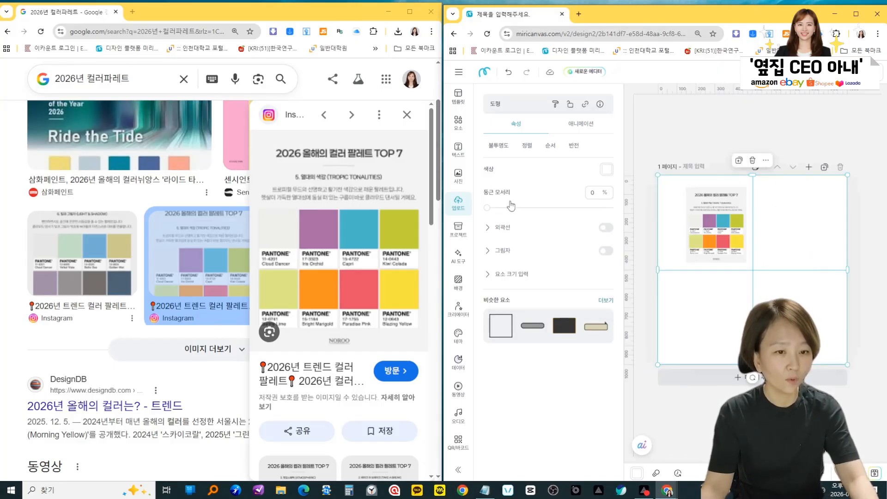
# Enlarge the editor window to full screen and recolour the frame #E54F68 by sampling the Paradise Pink swatch of the pasted palette.
pyautogui.click(857, 19)
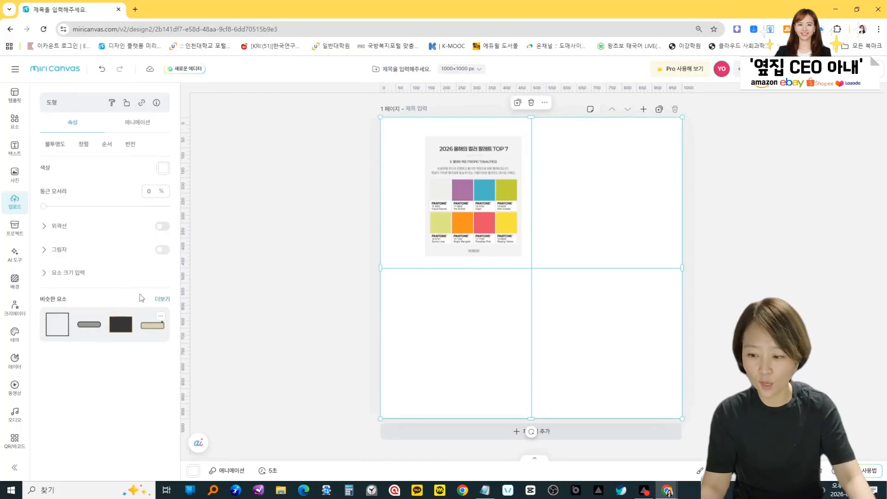
pyautogui.click(162, 168)
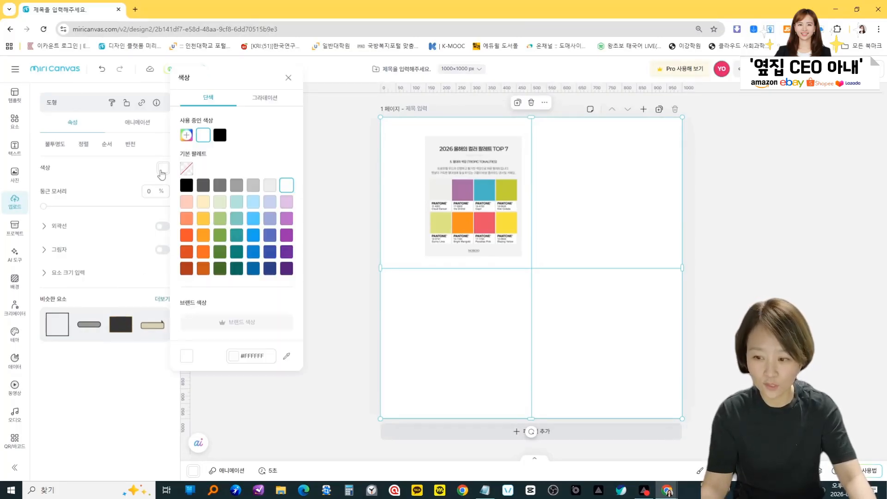
pyautogui.click(287, 355)
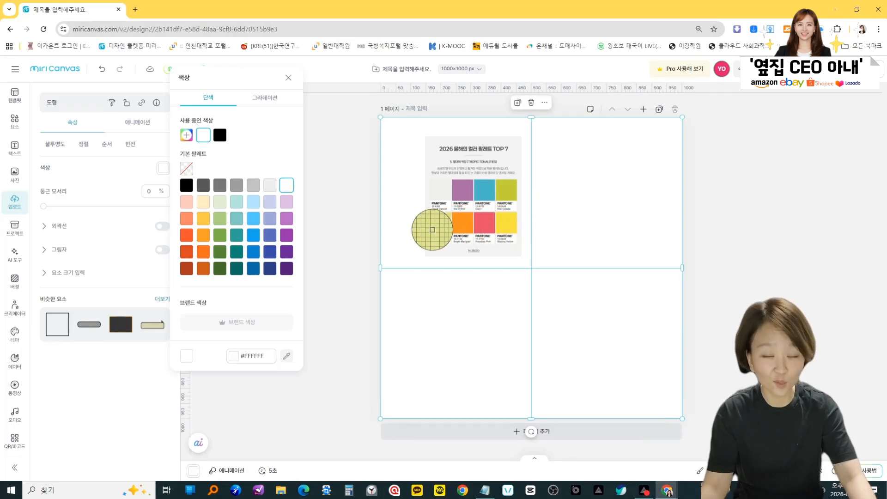
pyautogui.click(485, 222)
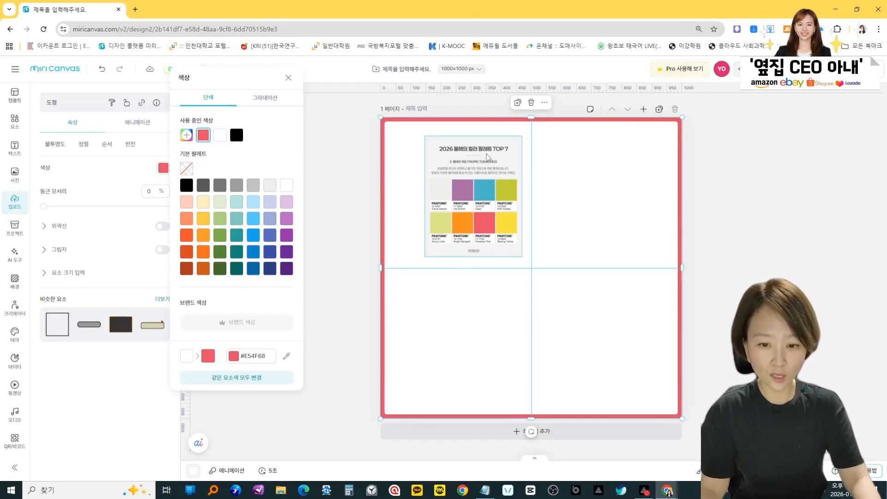
# Delete the palette image from the canvas, then lock the frame and test that it cannot be moved.
pyautogui.click(470, 171)
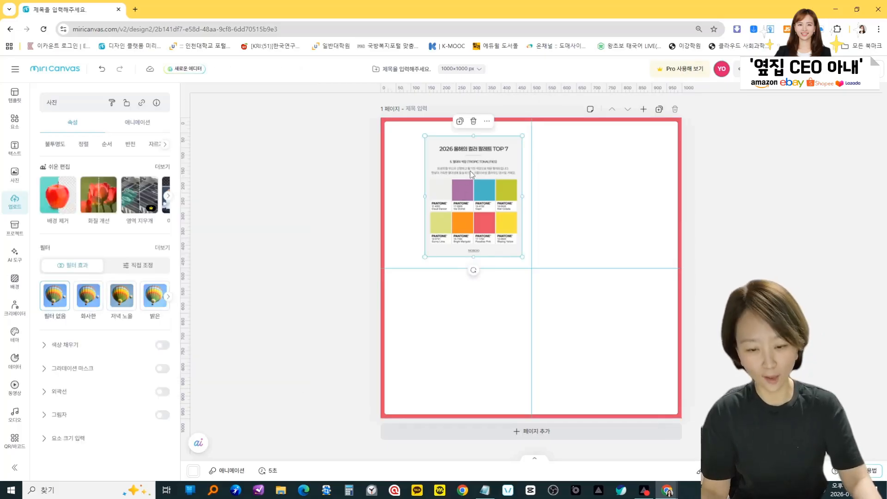
pyautogui.press('Delete')
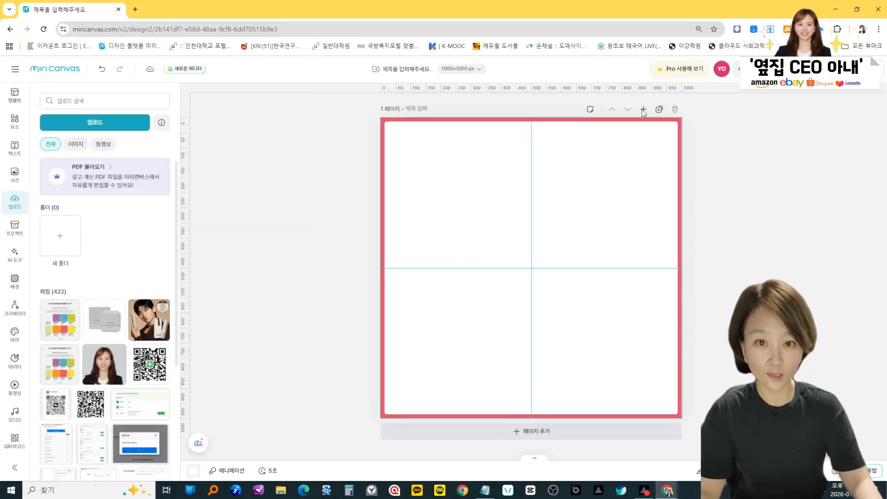
pyautogui.click(498, 122)
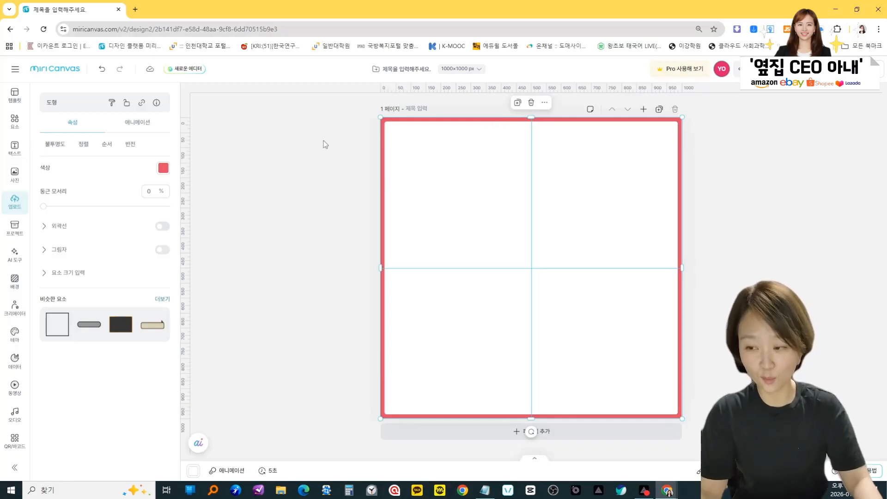
pyautogui.click(127, 103)
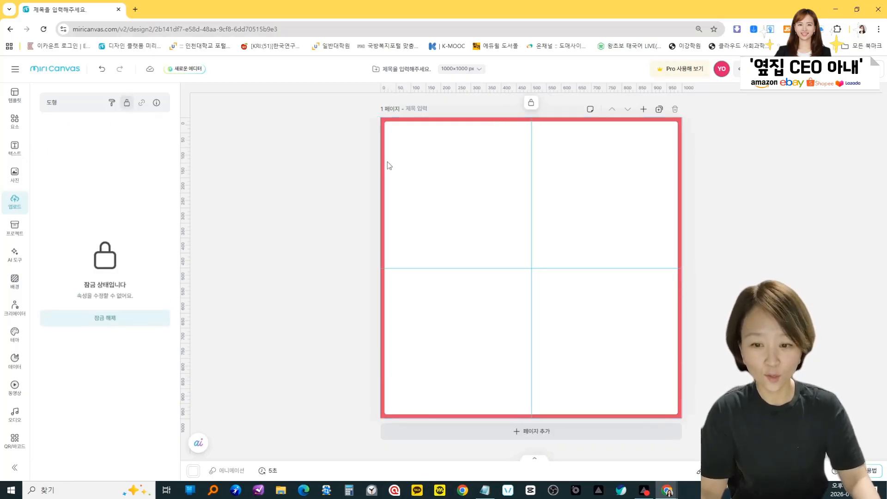
pyautogui.click(485, 298)
pyautogui.moveTo(678, 158)
pyautogui.mouseDown()
pyautogui.moveTo(604, 152)
pyautogui.moveTo(576, 176)
pyautogui.moveTo(418, 243)
pyautogui.moveTo(309, 306)
pyautogui.mouseUp()
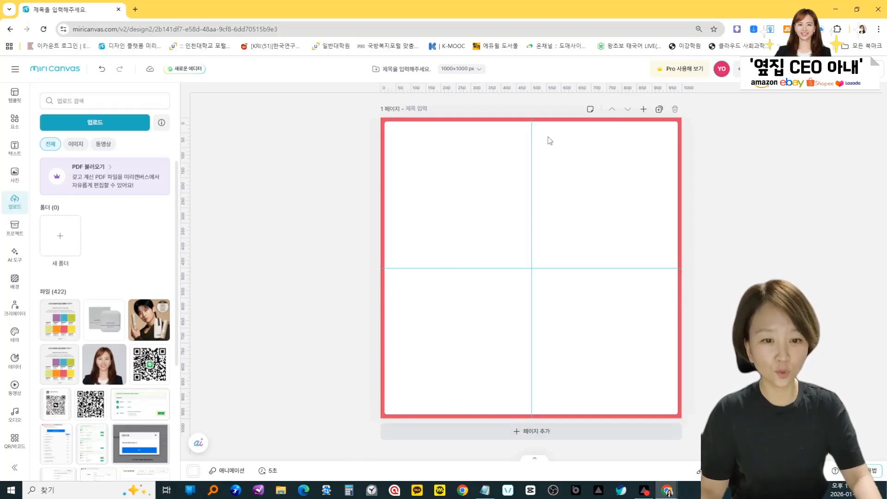
# Return to the side-by-side windows, close the image preview, search Google for 올리브영 and open its official mall.
pyautogui.click(856, 9)
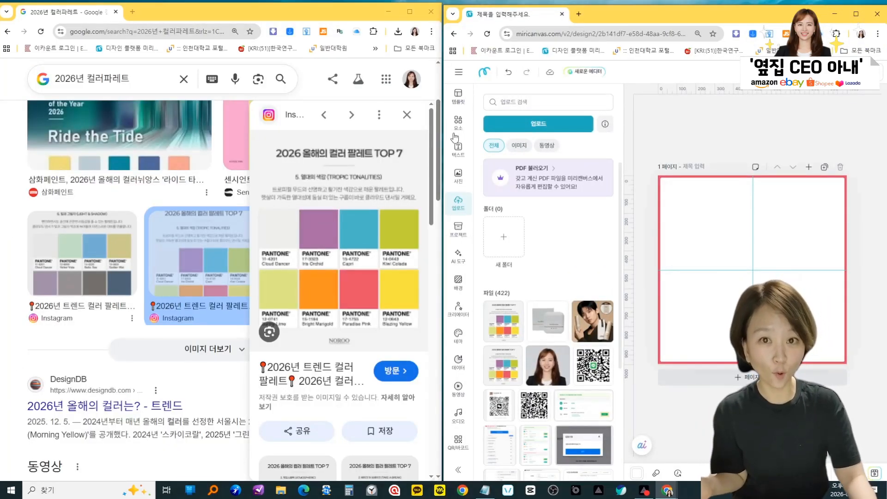
pyautogui.click(407, 116)
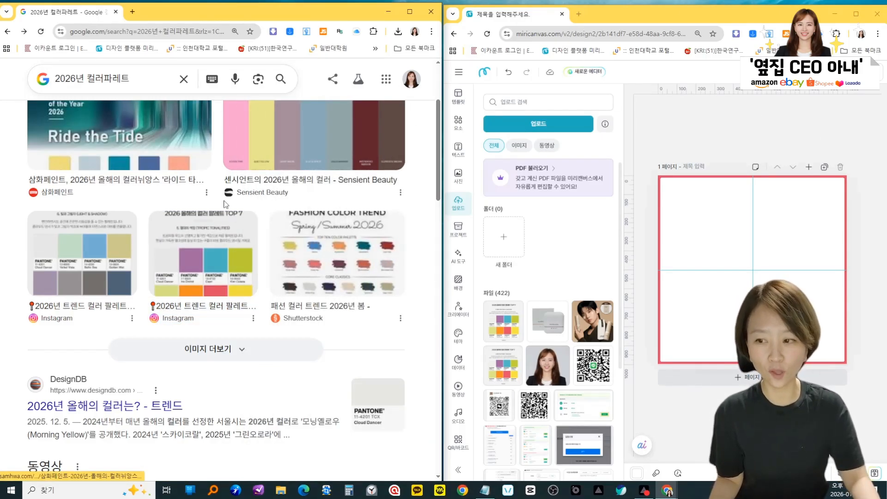
pyautogui.scroll(3, 111, 138)
pyautogui.moveTo(143, 93); pyautogui.dragTo(14, 104)
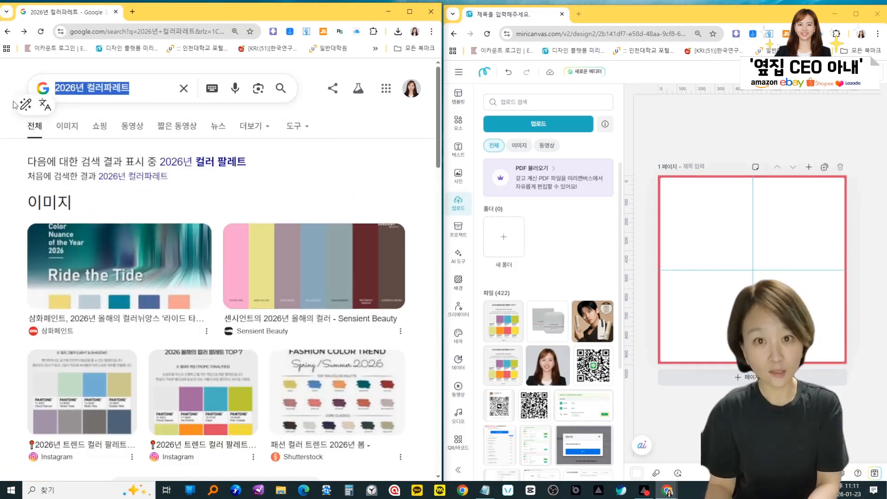
pyautogui.write('올립')
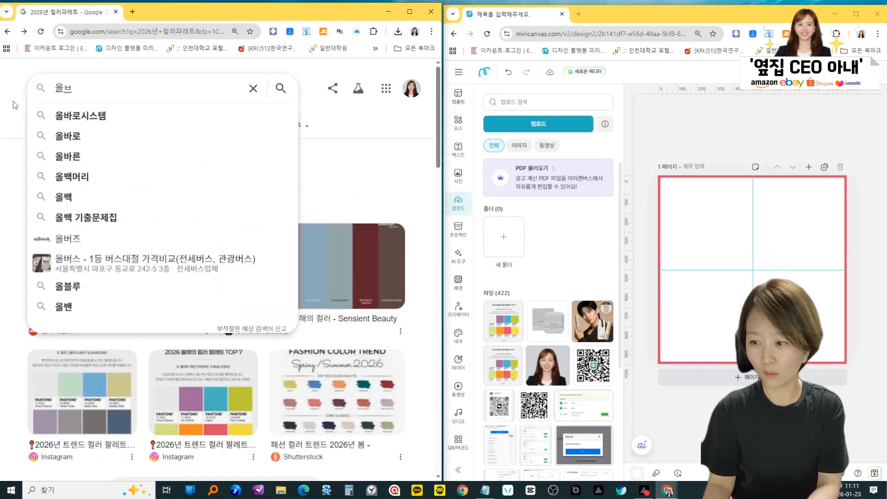
pyautogui.write('브영')
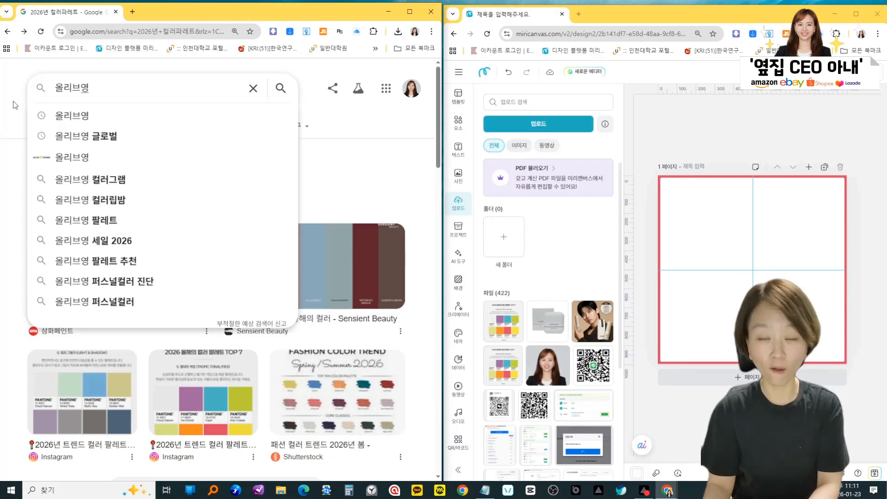
pyautogui.press('Return')
pyautogui.click(61, 230)
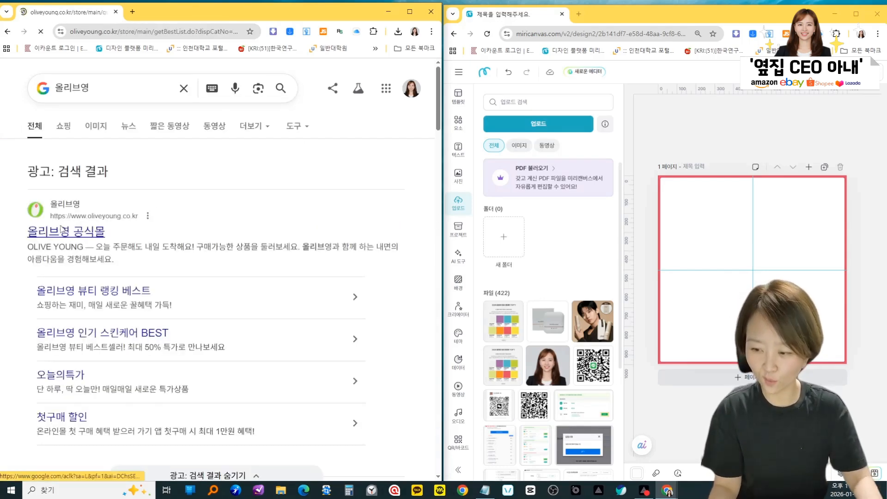
# Open the VT PDRN essence product ranked 14 in the Olive Young ranking and look over its main image.
pyautogui.scroll(-10, 157, 245)
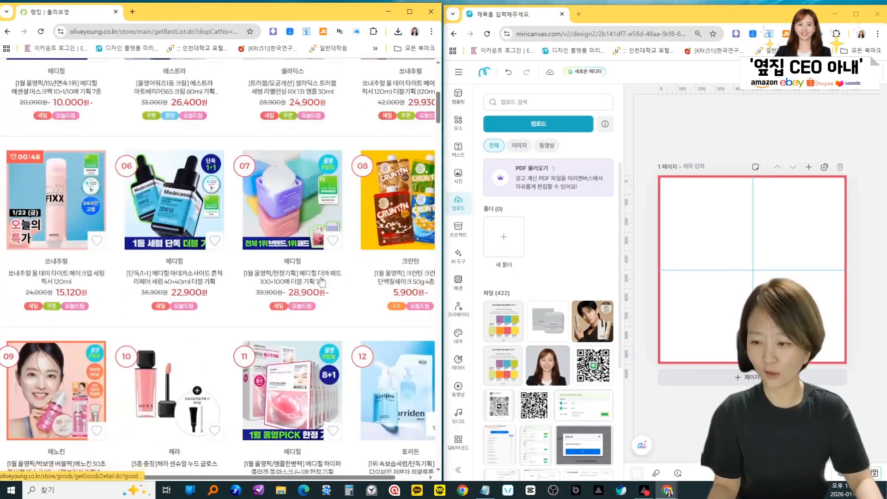
pyautogui.scroll(-3, 173, 249)
pyautogui.scroll(-5, 187, 296)
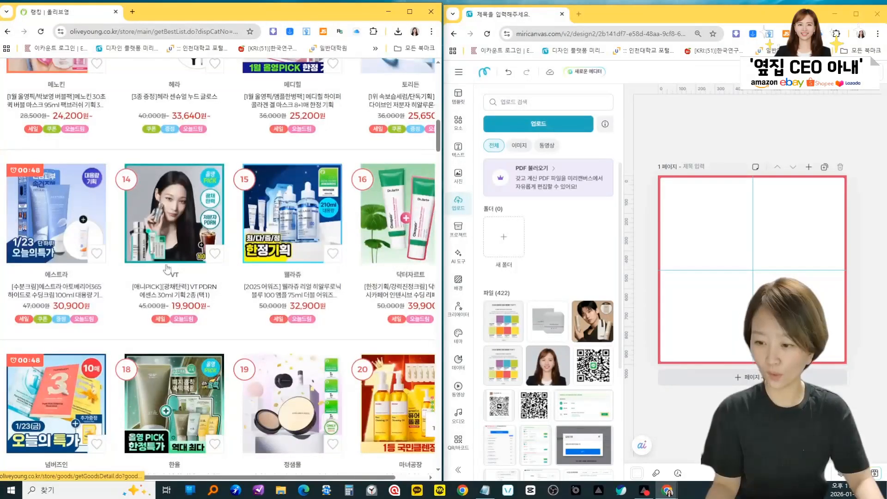
pyautogui.click(142, 212)
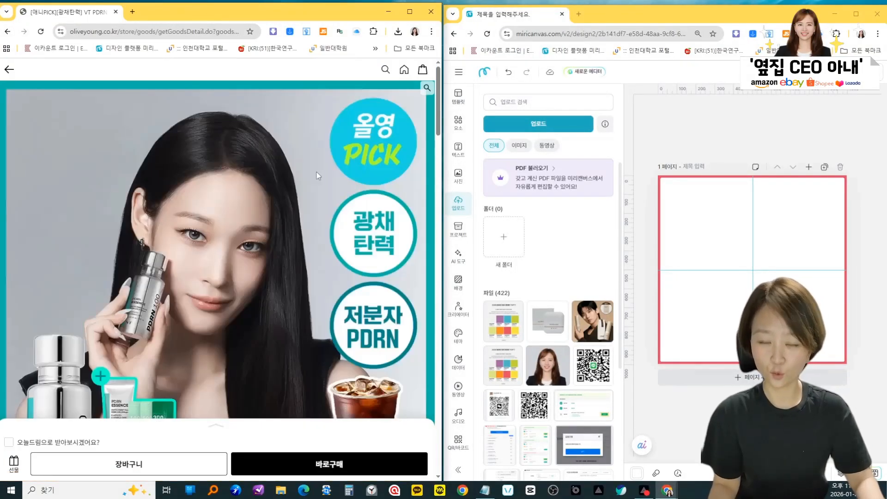
pyautogui.scroll(-5, 222, 194)
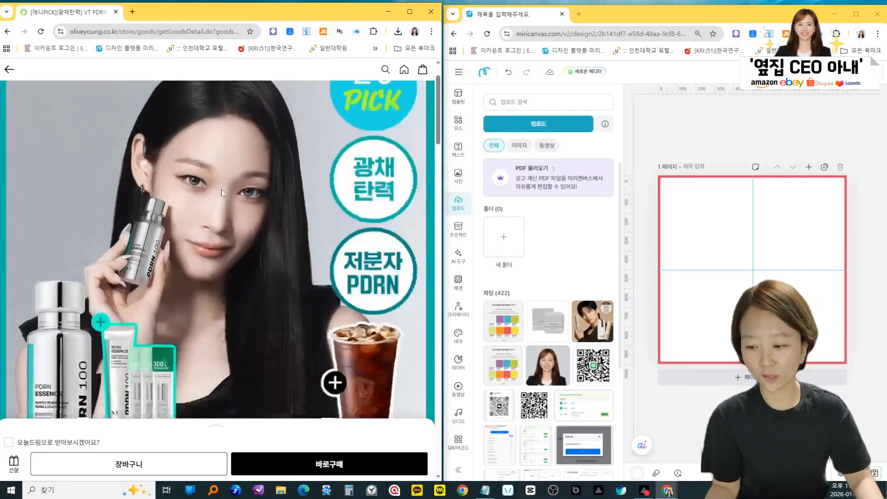
pyautogui.scroll(2, 236, 211)
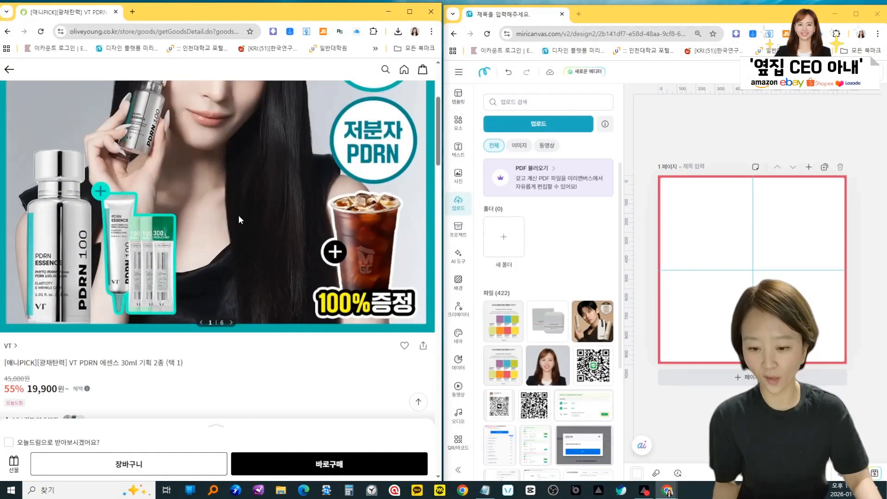
# Zoom the product page out and browse its image gallery, returning to the second image with the model and the essence bottles.
pyautogui.hotkey('ctrl', '-')
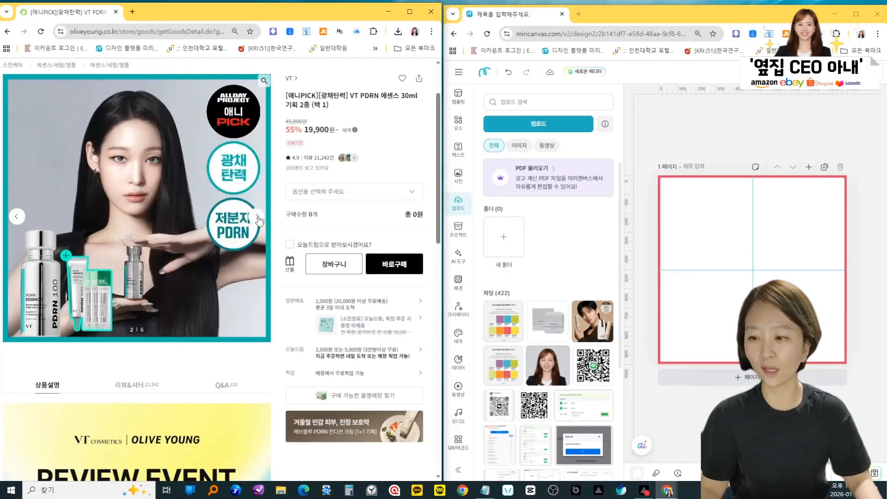
pyautogui.click(257, 217)
pyautogui.click(257, 217)
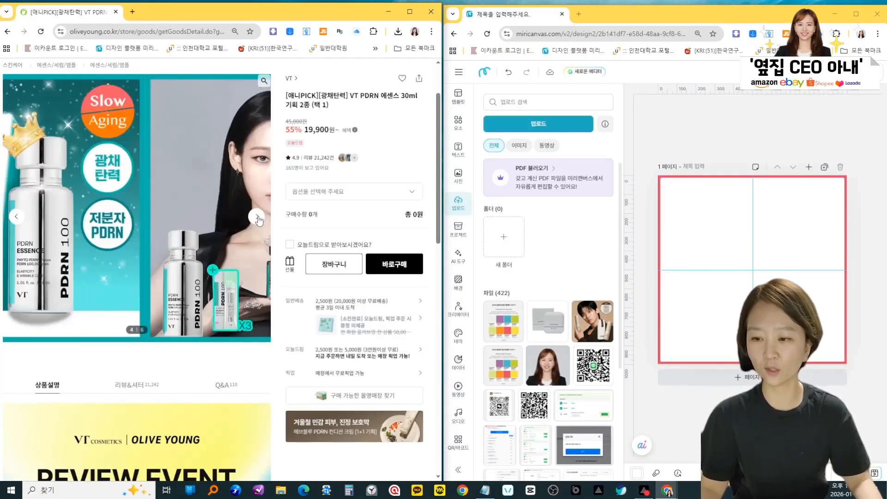
pyautogui.click(257, 217)
pyautogui.click(257, 217)
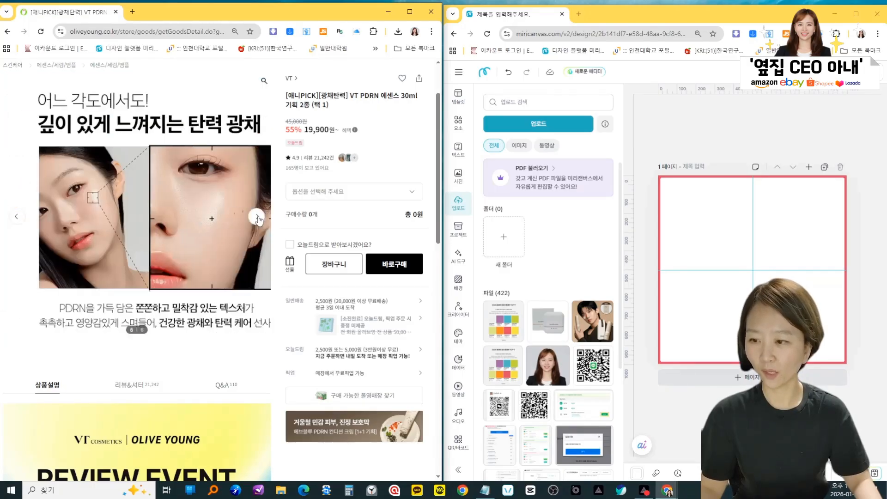
pyautogui.click(17, 218)
pyautogui.click(19, 220)
pyautogui.click(20, 221)
pyautogui.click(21, 223)
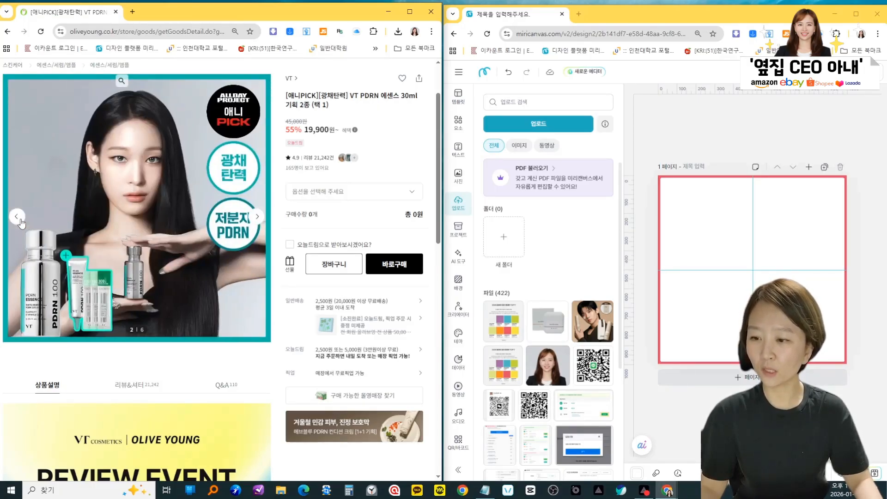
# Copy the second product image, showing the model with the essence, and paste it onto page 1 of the thumbnail design.
pyautogui.rightClick(115, 172)
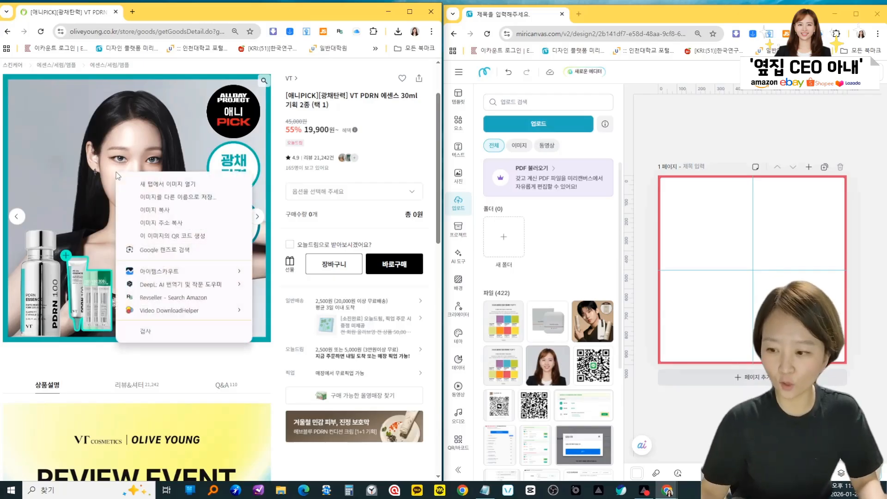
pyautogui.click(160, 212)
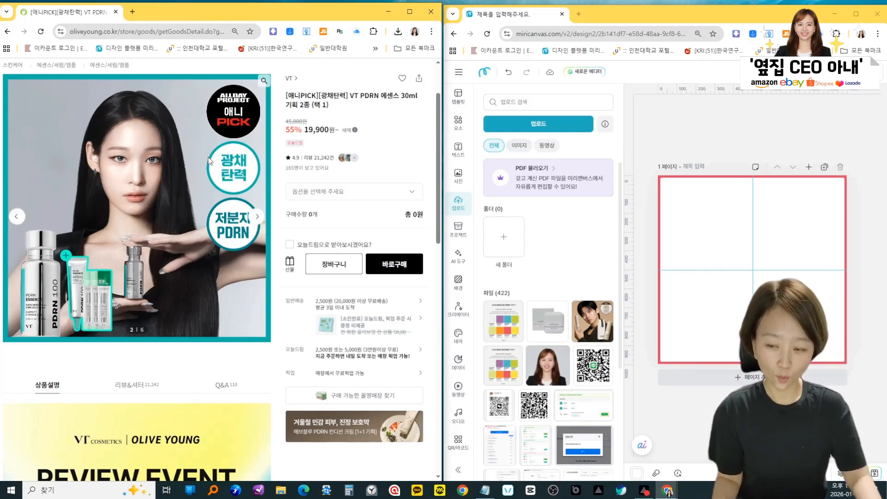
pyautogui.rightClick(244, 205)
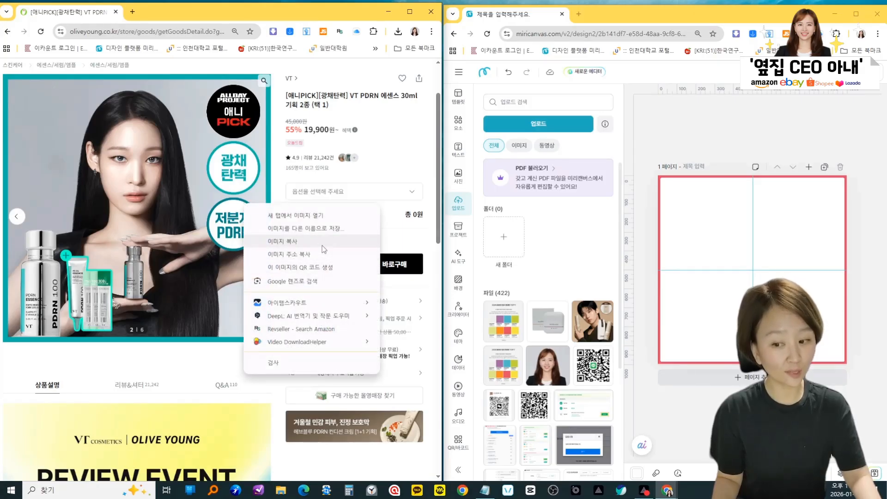
pyautogui.click(743, 130)
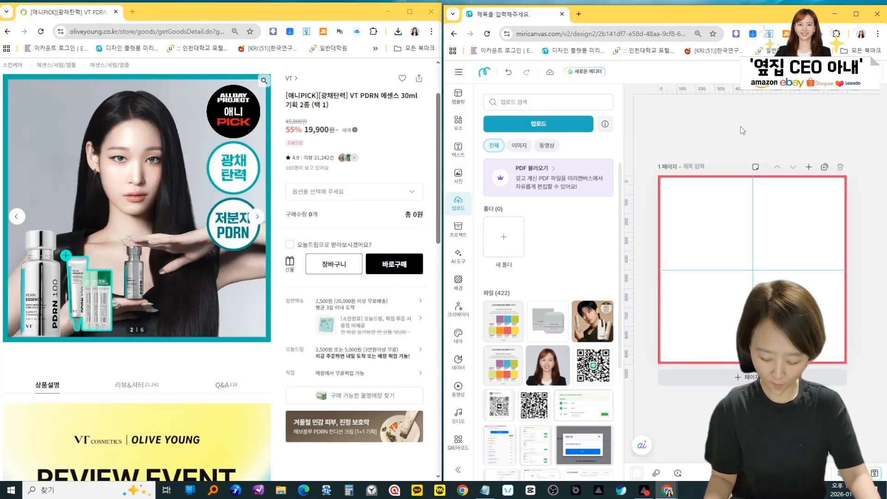
pyautogui.hotkey('ctrl', 'v')
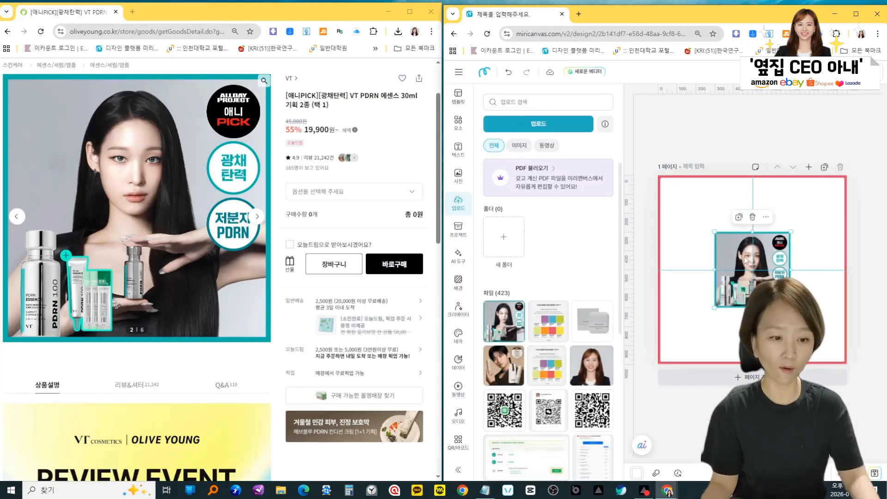
# Try moving and enlarging the pasted model image inside the frame, then make it the background of page 1.
pyautogui.moveTo(729, 248); pyautogui.dragTo(677, 199)
pyautogui.moveTo(738, 257); pyautogui.dragTo(745, 316)
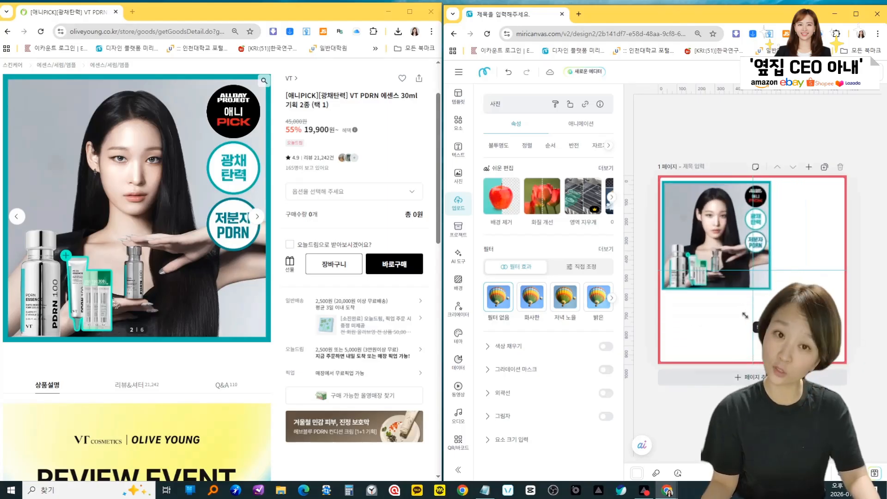
pyautogui.moveTo(723, 263); pyautogui.dragTo(760, 323)
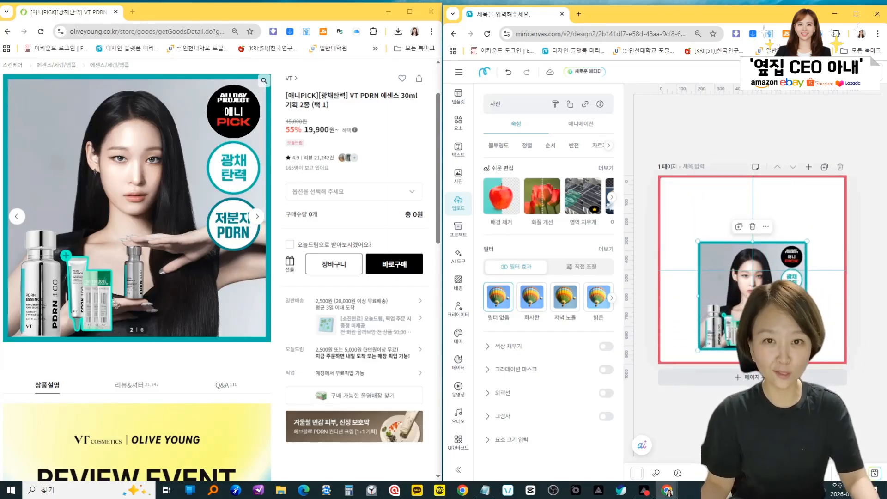
pyautogui.rightClick(750, 296)
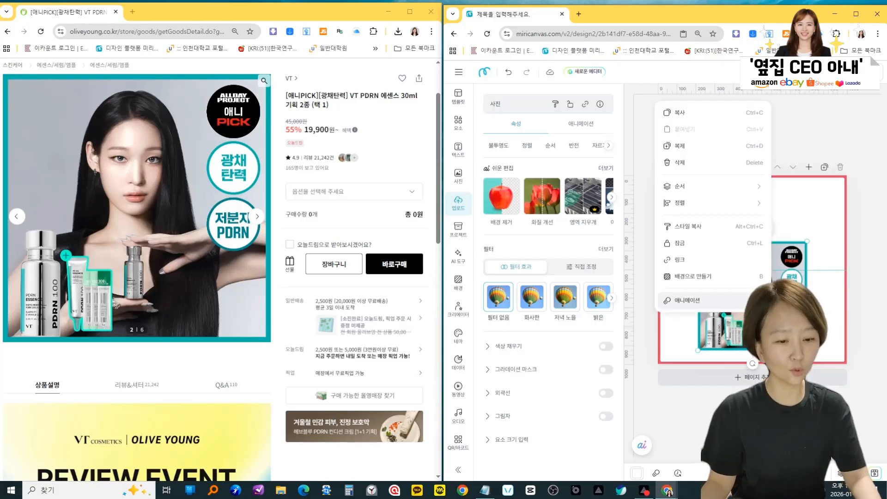
pyautogui.click(748, 284)
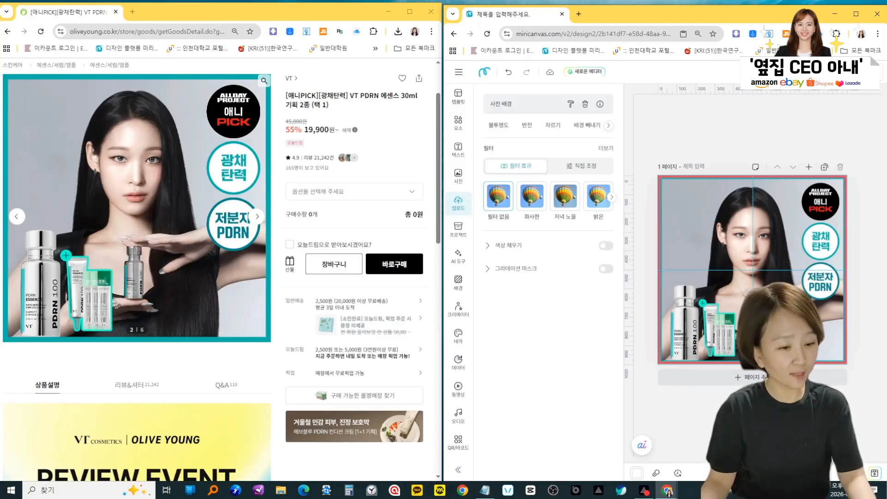
pyautogui.click(804, 166)
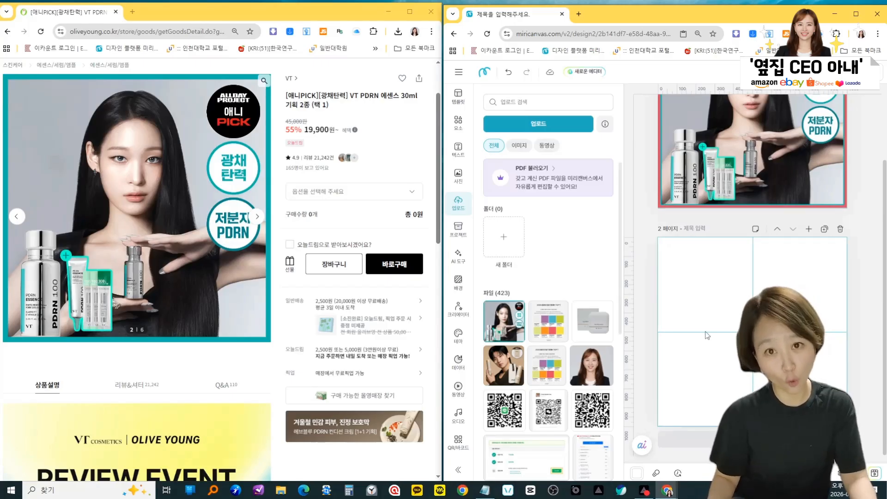
pyautogui.scroll(2, 757, 309)
pyautogui.click(841, 324)
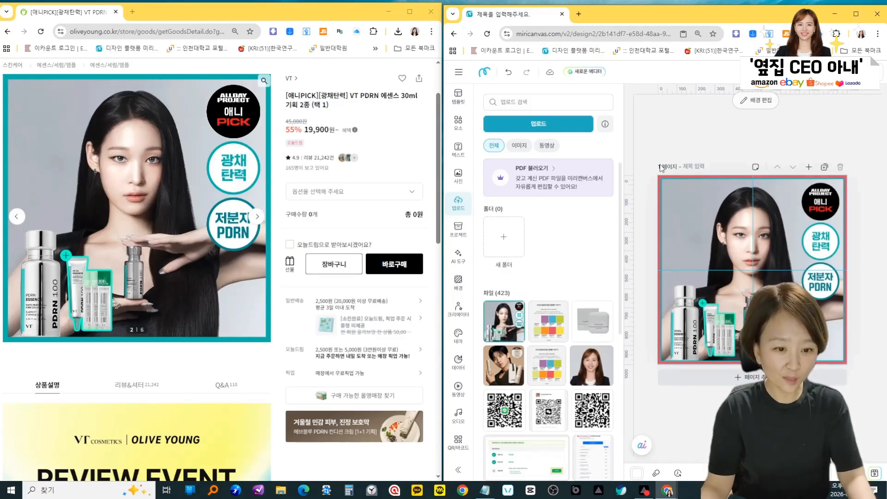
# Duplicate page 1 with its locked frame, then copy the third product image, showing the crowned bottle beside the large 1.
pyautogui.click(825, 167)
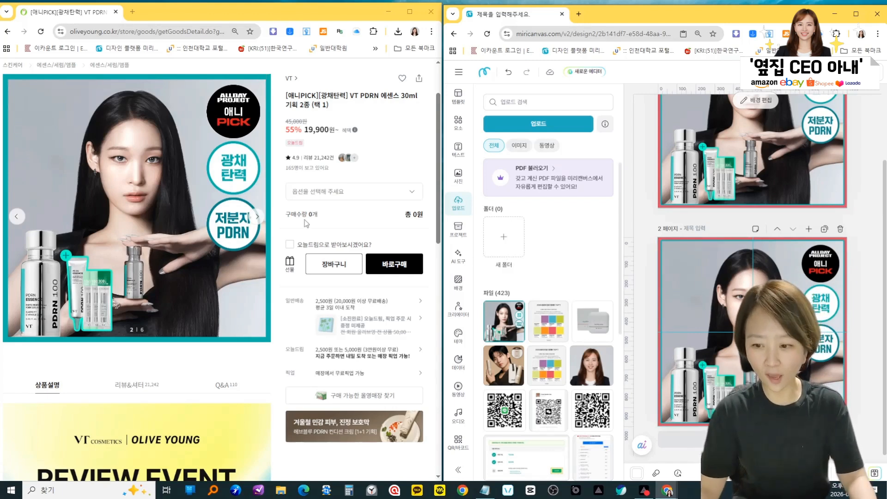
pyautogui.click(257, 216)
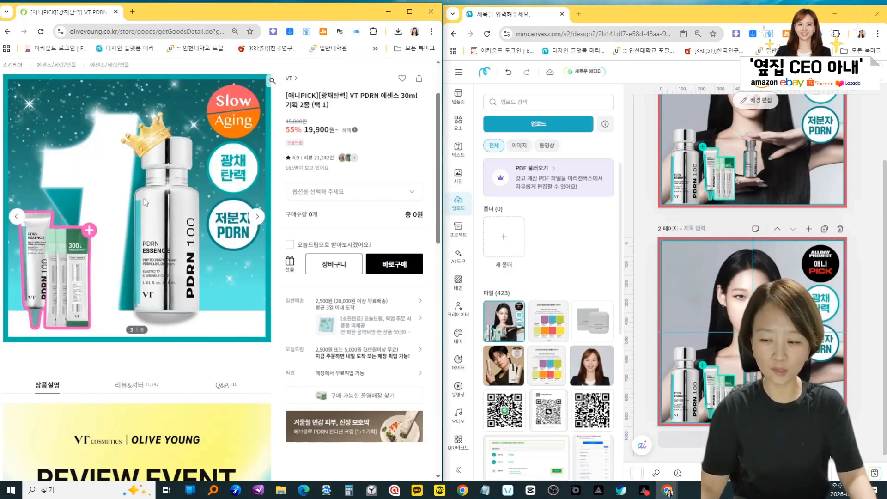
pyautogui.rightClick(146, 180)
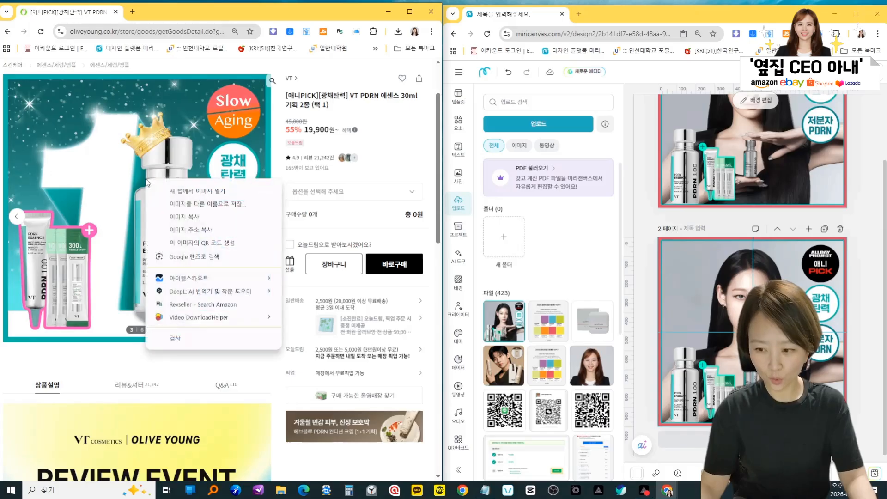
pyautogui.click(184, 217)
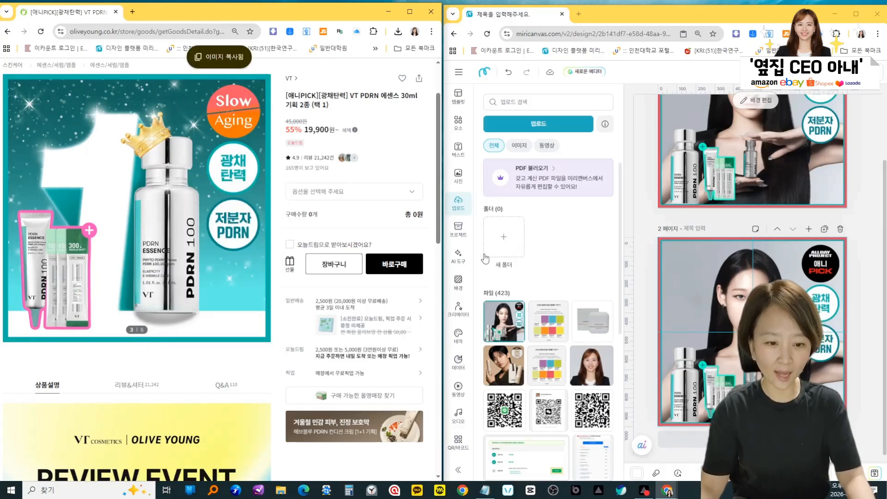
# Paste the crowned-bottle image onto page 2 and make it the page background in place of the model image.
pyautogui.click(702, 303)
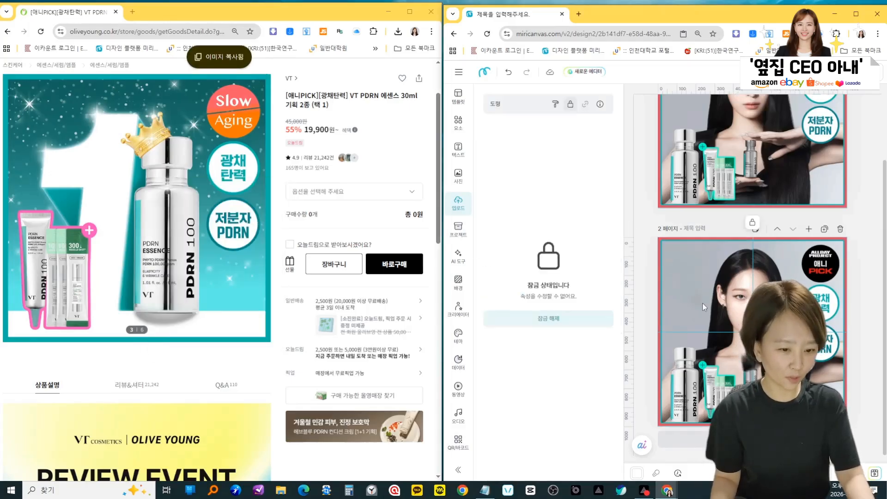
pyautogui.click(649, 317)
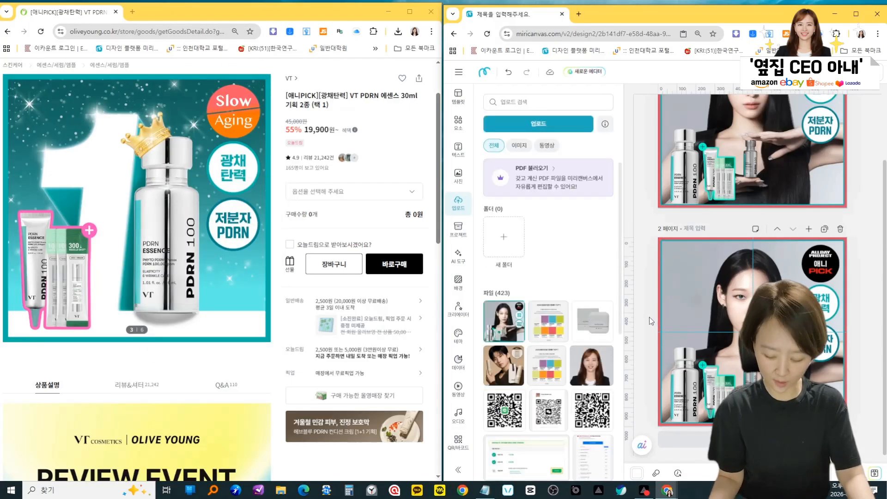
pyautogui.hotkey('ctrl', 'v')
pyautogui.moveTo(739, 312); pyautogui.dragTo(717, 312)
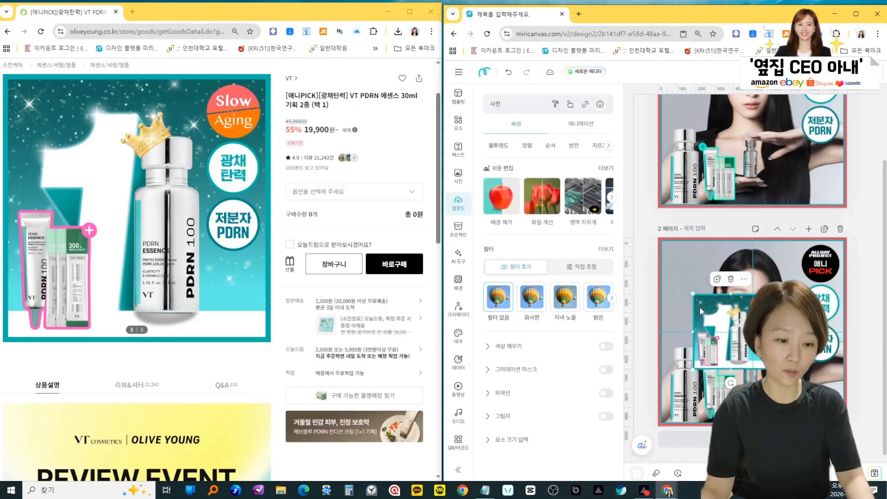
pyautogui.rightClick(724, 330)
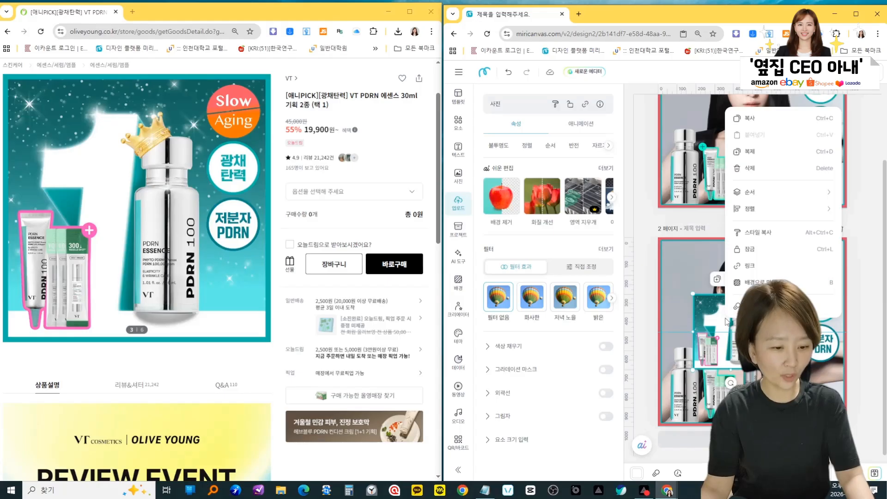
pyautogui.click(758, 283)
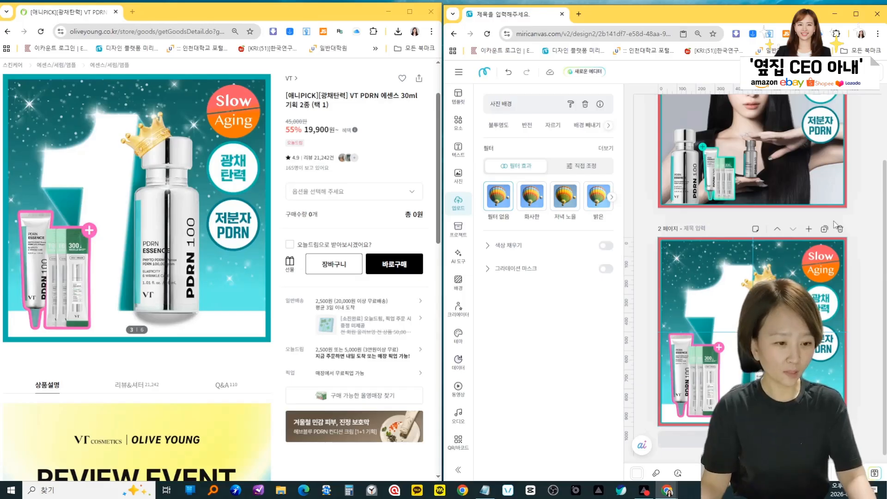
# Duplicate page 2 with its frame, then copy the fifth product image, comparing the skin barrier before and after one use.
pyautogui.click(825, 230)
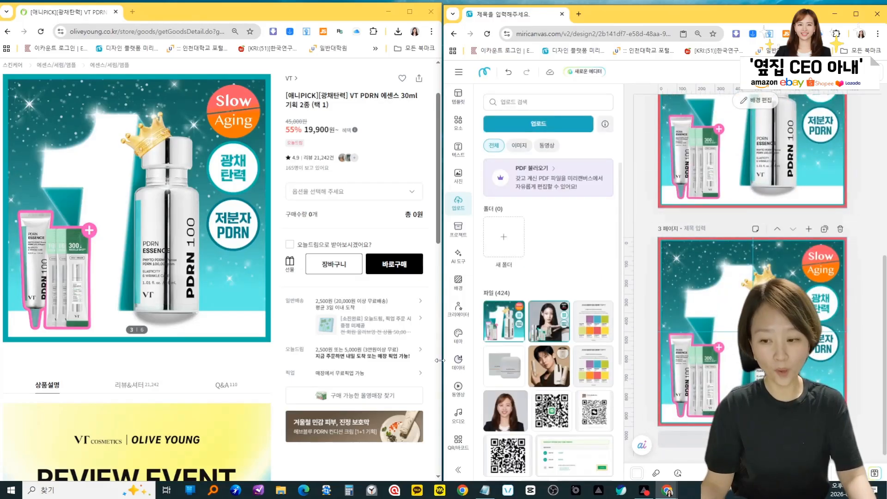
pyautogui.click(249, 217)
pyautogui.click(256, 216)
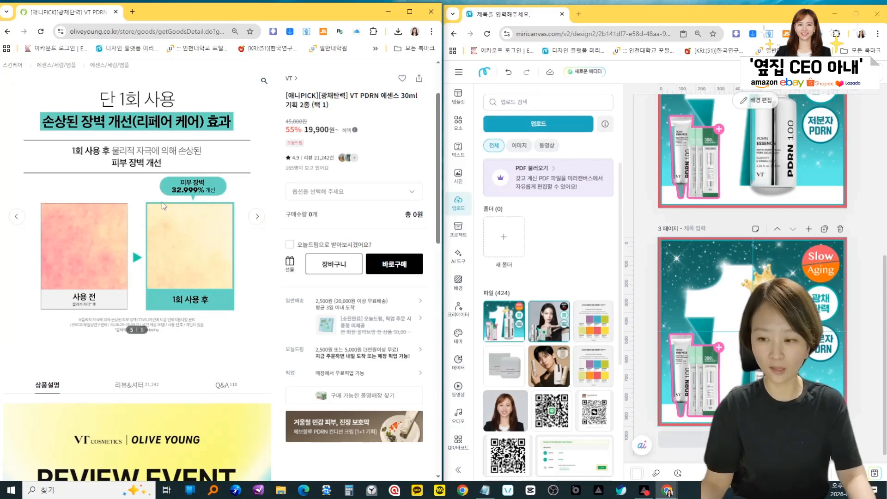
pyautogui.rightClick(160, 174)
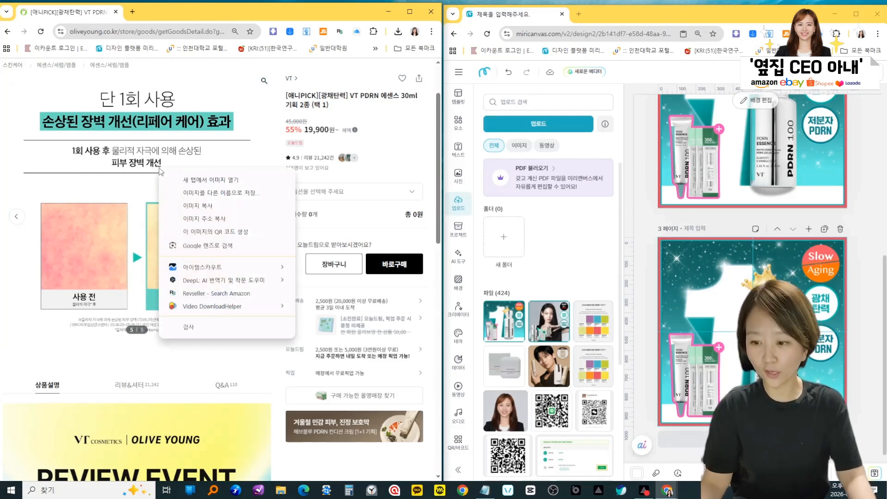
pyautogui.click(234, 207)
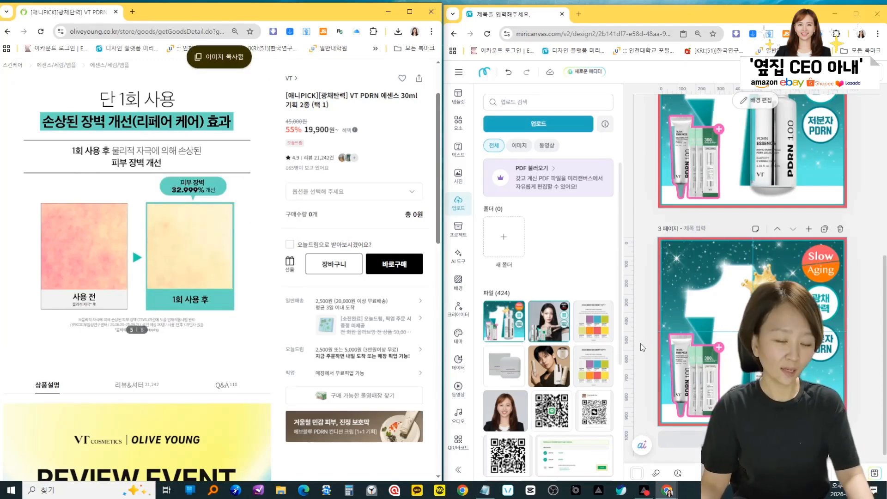
# Paste the before-and-after image onto page 3 and make it the page background in place of the crowned-bottle image.
pyautogui.click(714, 317)
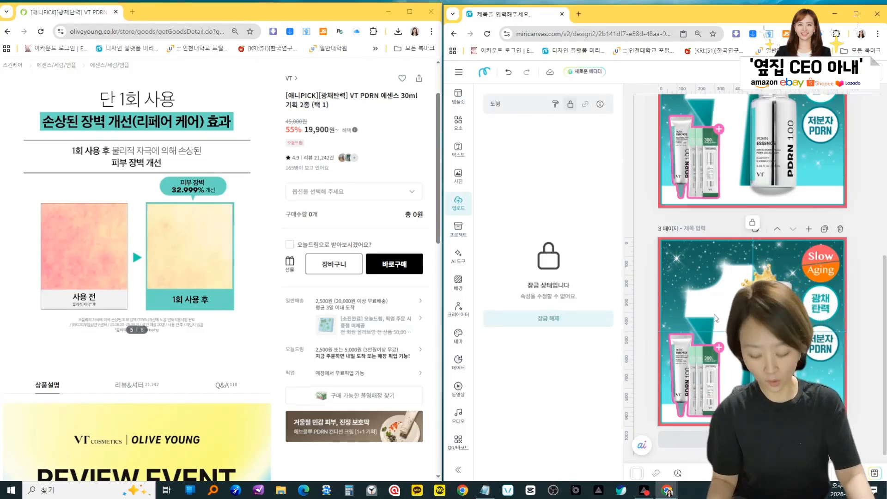
pyautogui.hotkey('ctrl', 'v')
pyautogui.moveTo(737, 338); pyautogui.dragTo(722, 305)
pyautogui.click(713, 316)
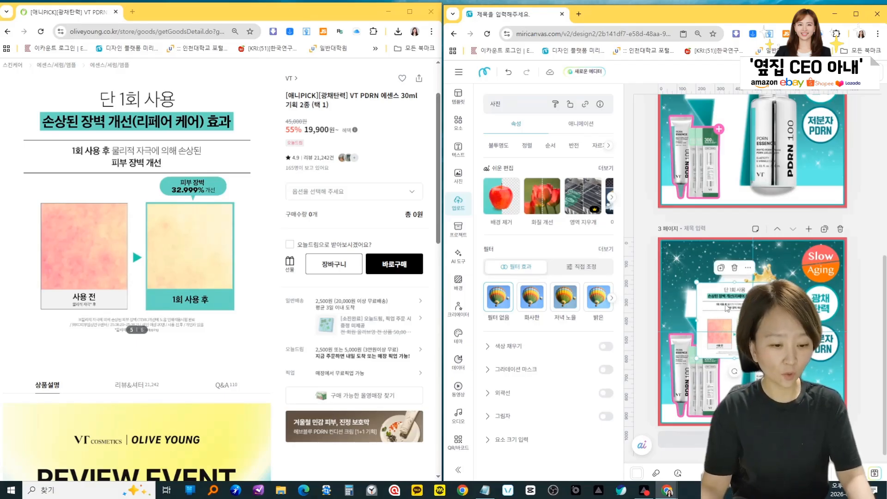
pyautogui.rightClick(726, 308)
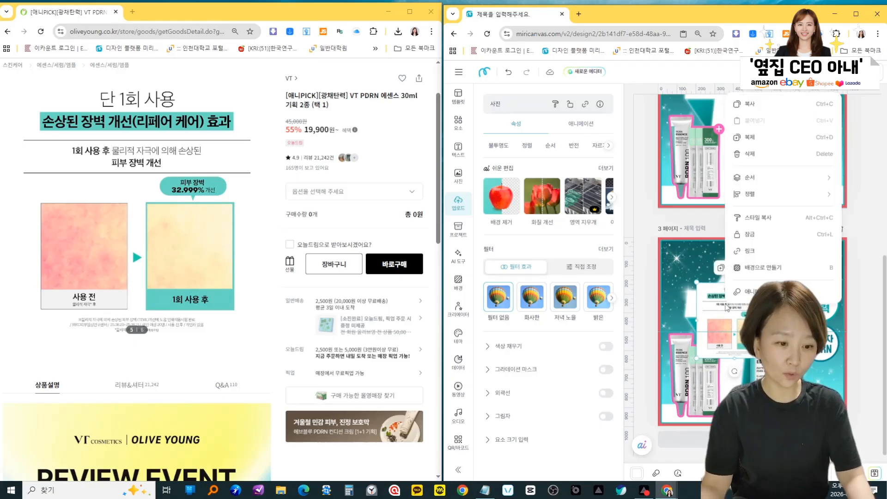
pyautogui.click(763, 267)
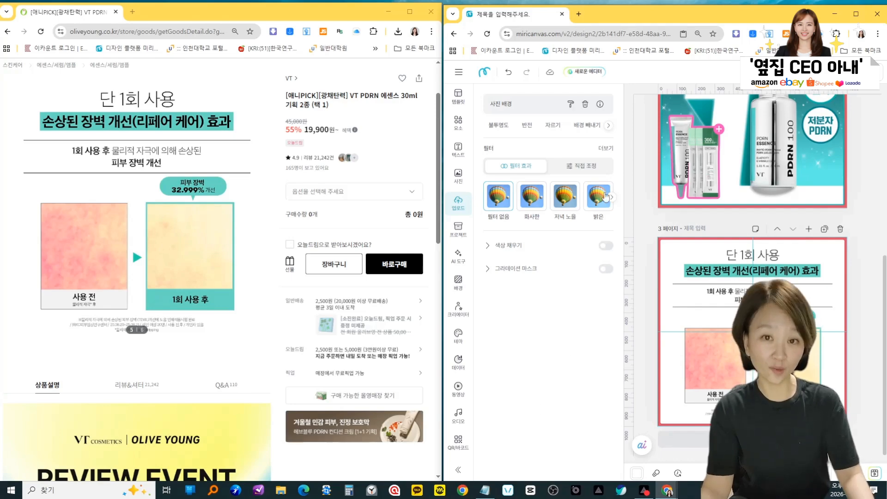
# Enlarge the editor window to full screen and review the framed thumbnails on the three pages.
pyautogui.click(856, 14)
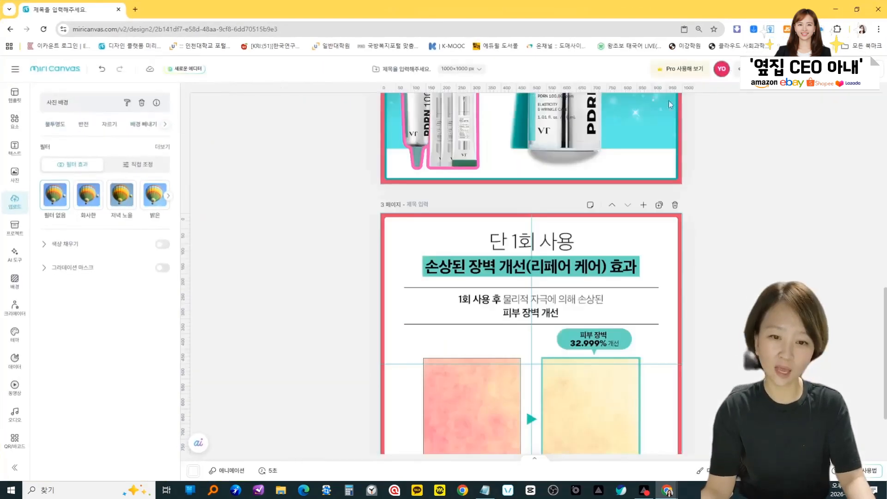
pyautogui.scroll(10, 422, 218)
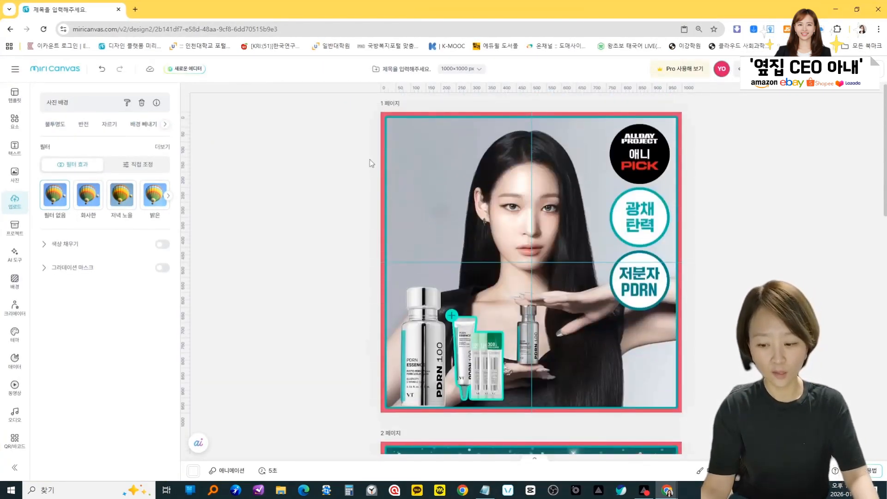
pyautogui.scroll(-8, 379, 157)
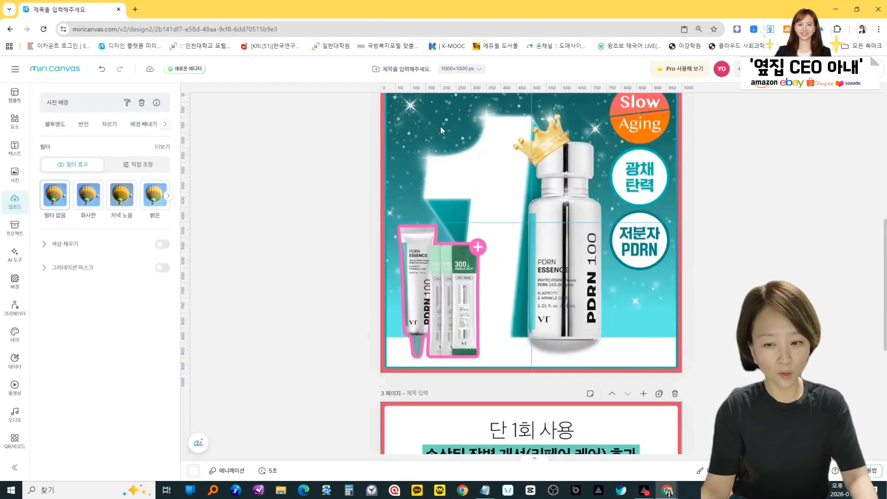
# Open the download settings for the three finished thumbnail pages.
pyautogui.scroll(3, 415, 255)
pyautogui.scroll(-6, 502, 259)
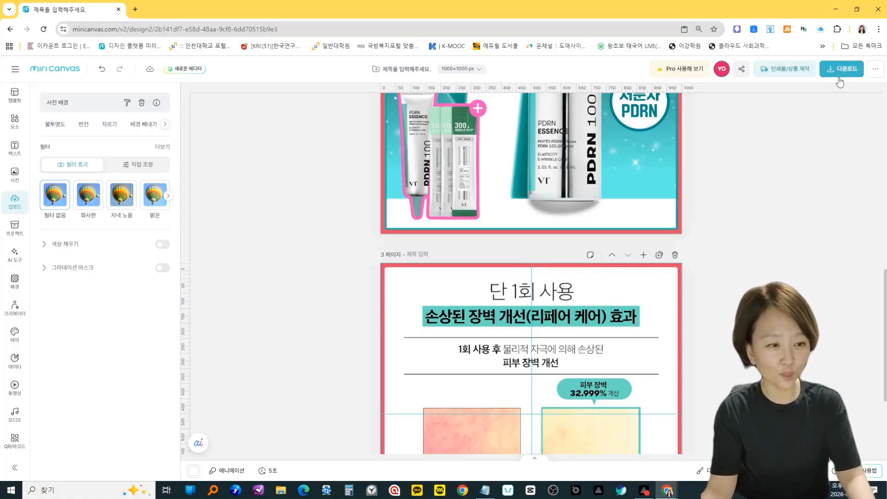
pyautogui.click(840, 75)
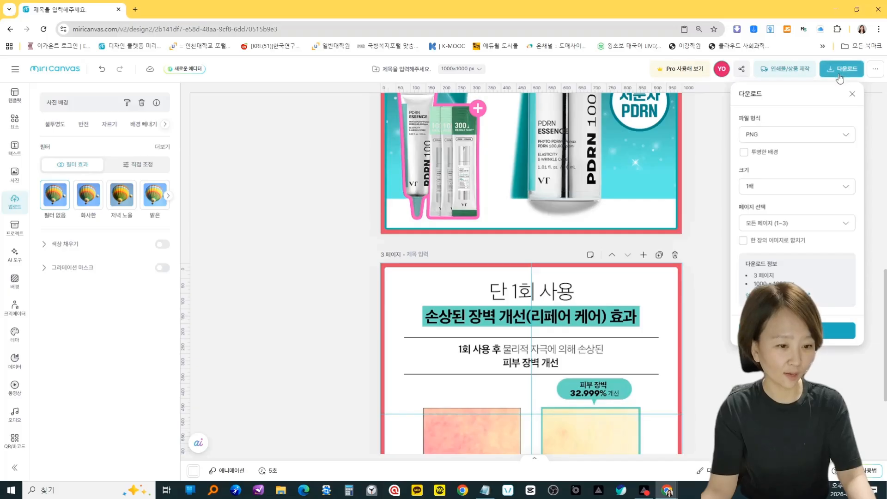
pyautogui.click(765, 140)
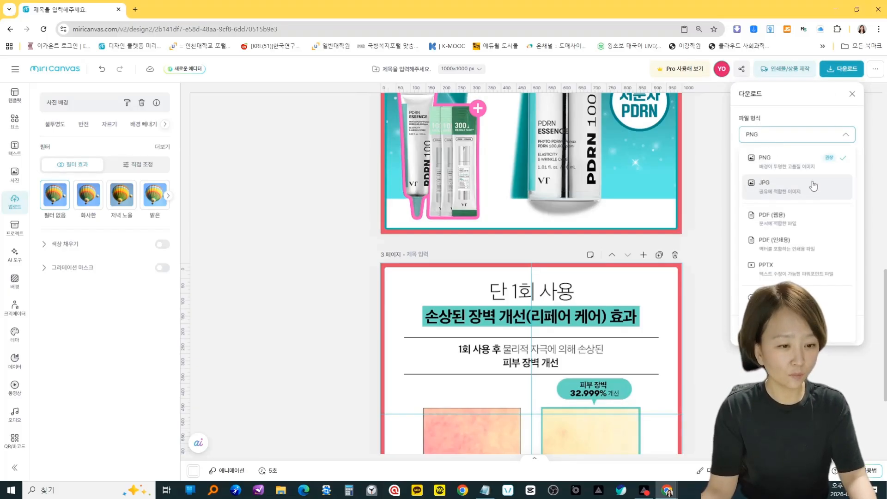
pyautogui.click(778, 191)
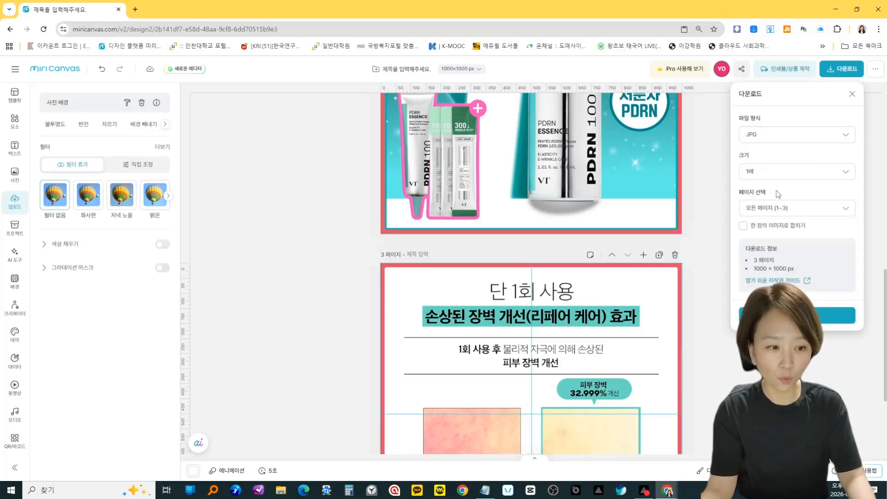
pyautogui.click(788, 136)
pyautogui.click(788, 157)
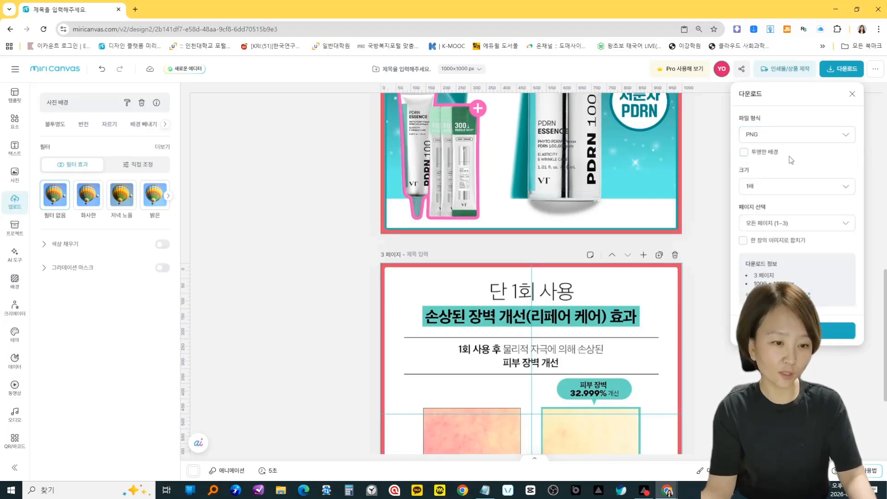
pyautogui.click(786, 135)
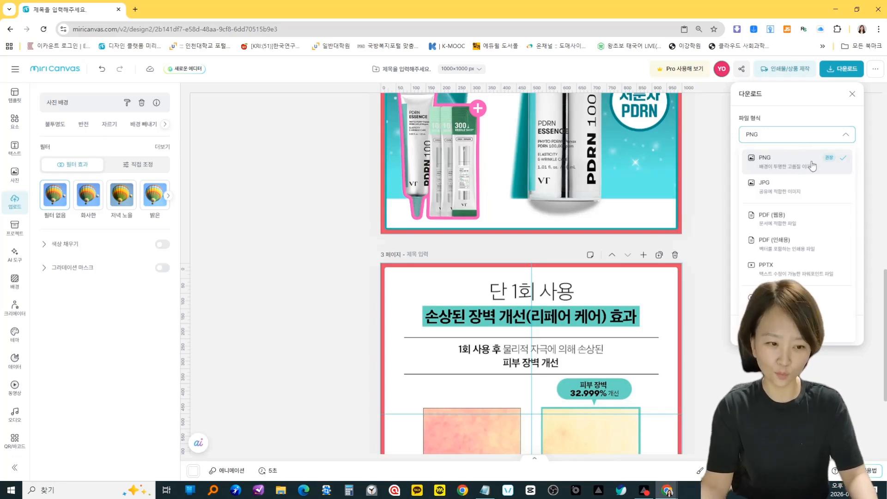
pyautogui.click(810, 115)
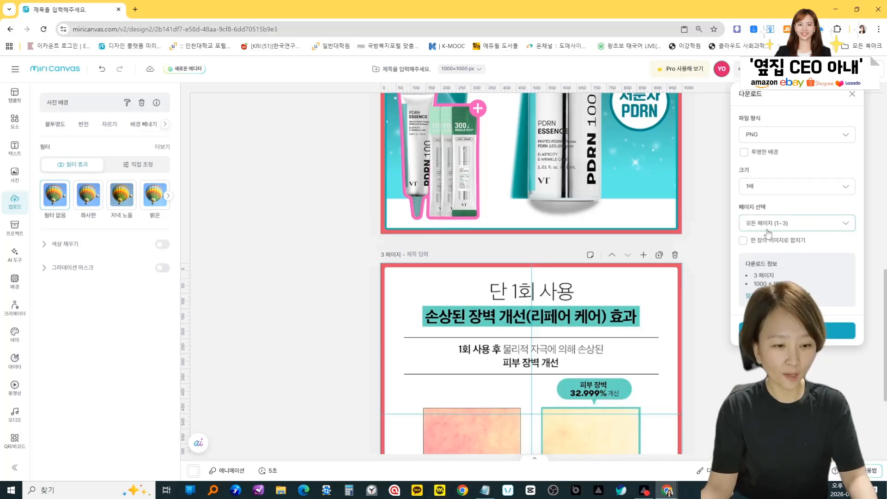
pyautogui.scroll(5, 724, 223)
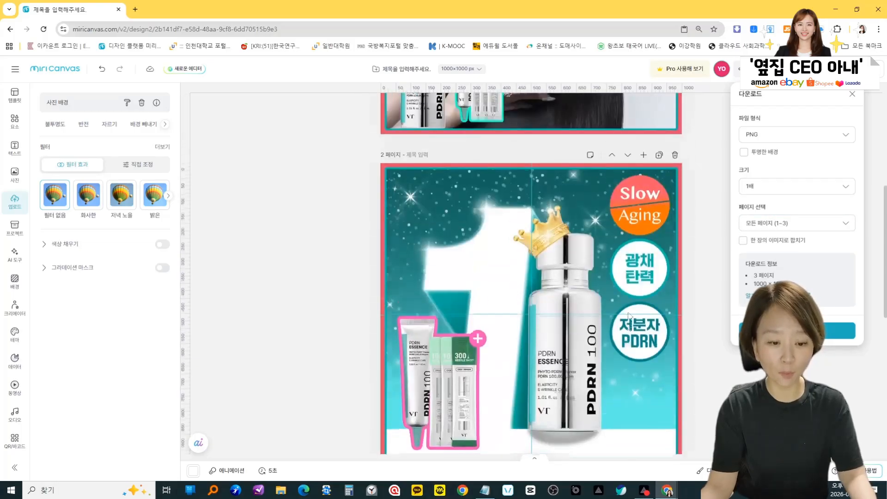
pyautogui.scroll(-5, 637, 298)
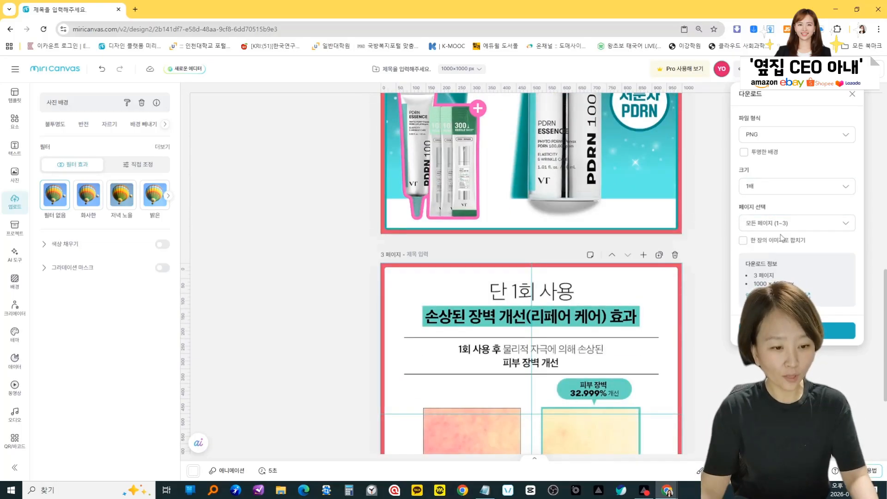
pyautogui.click(743, 243)
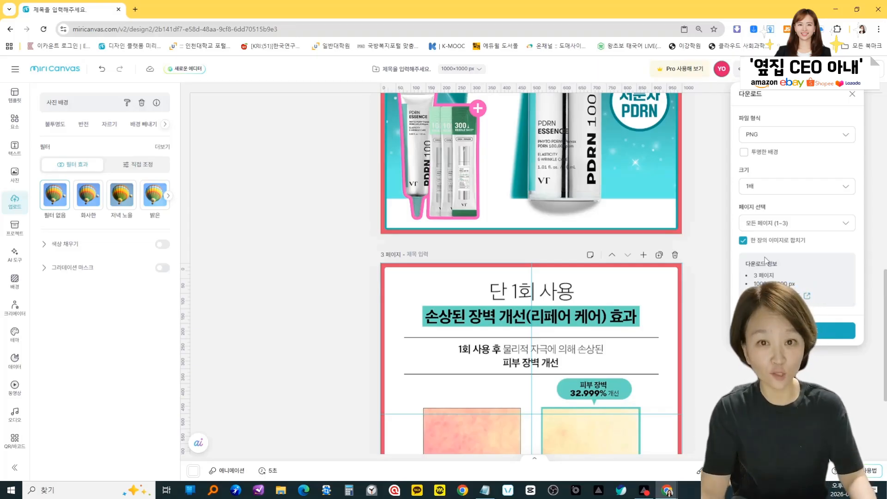
pyautogui.click(743, 240)
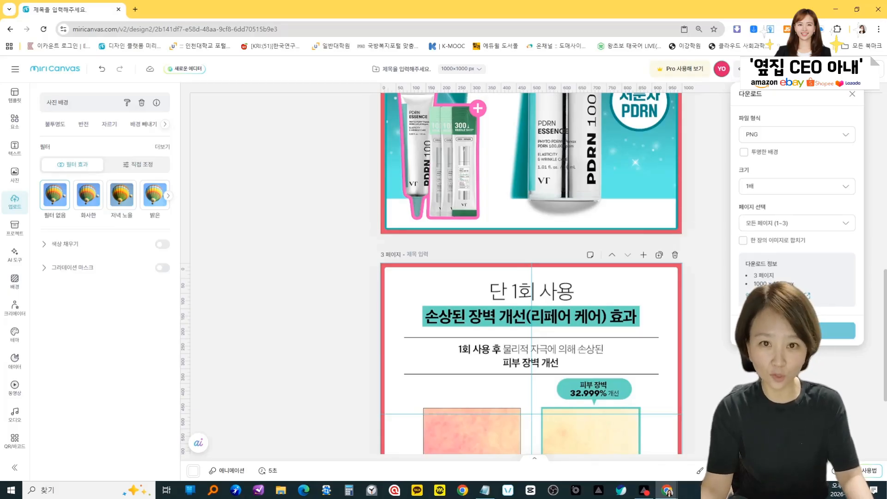
# Start the PNG download of all three pages and create a desktop folder named "PDRN 에센스 100ml" for it.
pyautogui.click(848, 330)
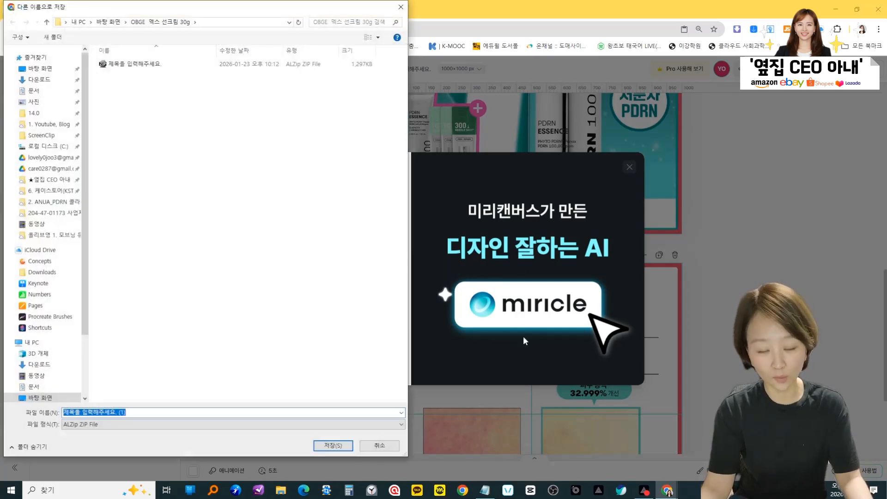
pyautogui.click(106, 23)
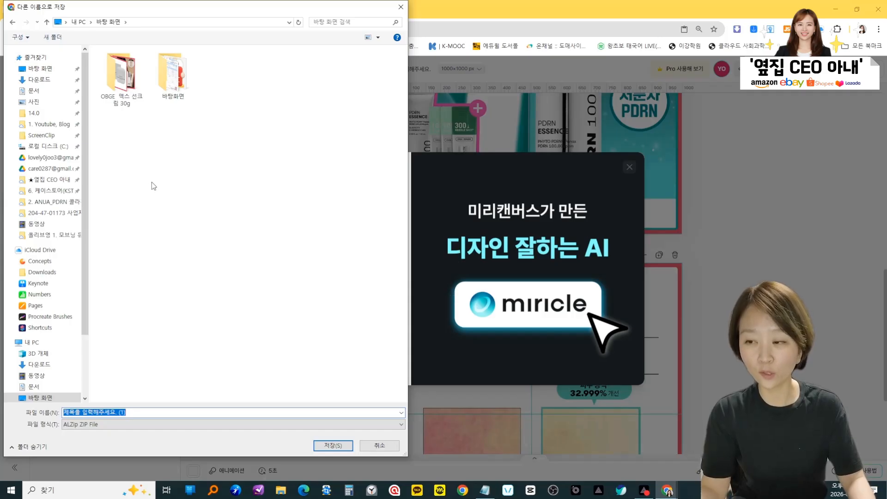
pyautogui.click(52, 37)
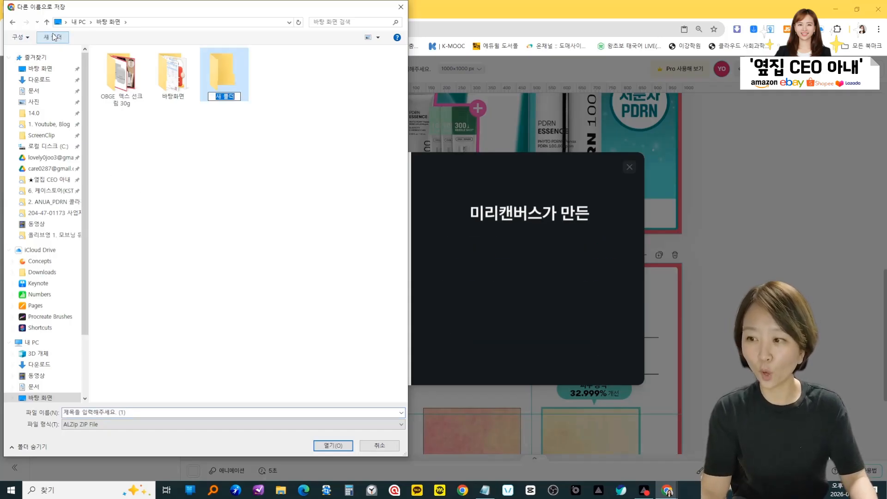
pyautogui.moveTo(275, 10); pyautogui.dragTo(711, 32)
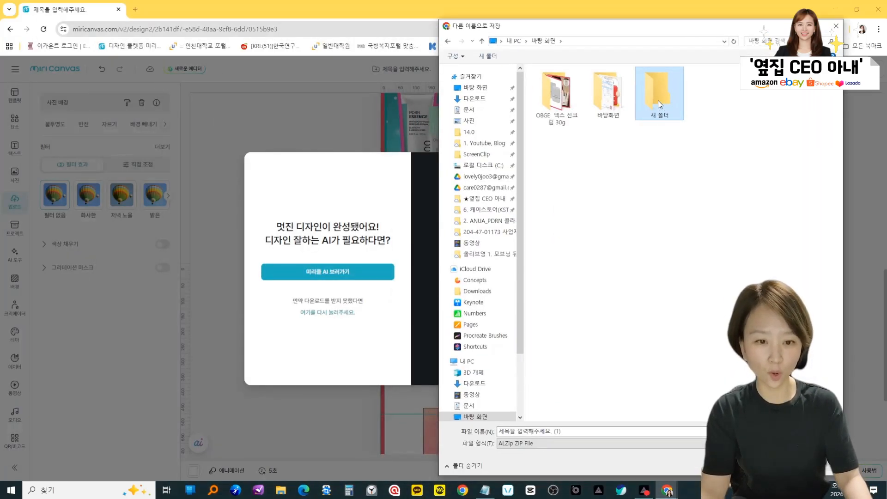
pyautogui.press('BackSpace')
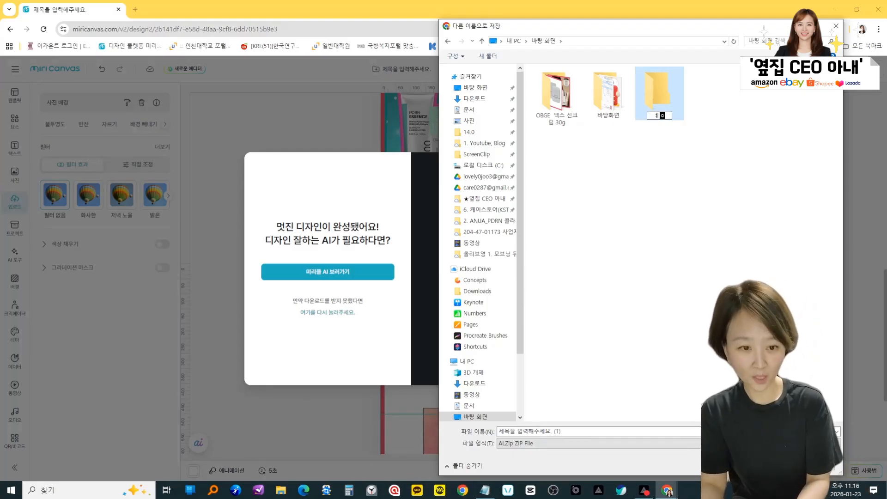
pyautogui.write('P')
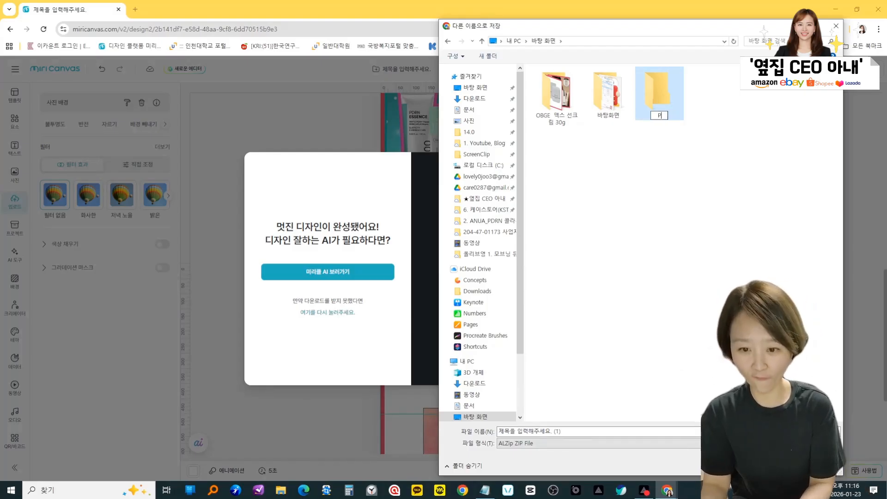
pyautogui.write('DRN 에센스 100ml')
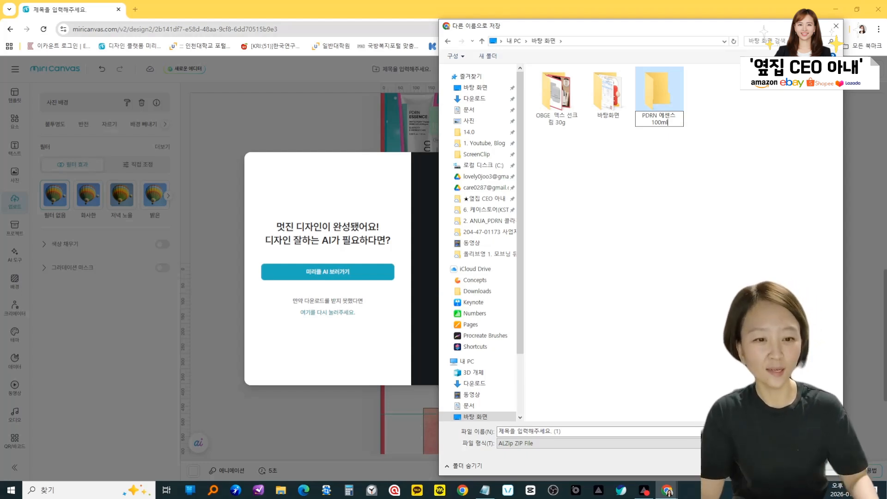
# Save the ZIP file in the "PDRN 에센스 100ml" folder and dismiss the pop-up over the editor.
pyautogui.doubleClick(661, 84)
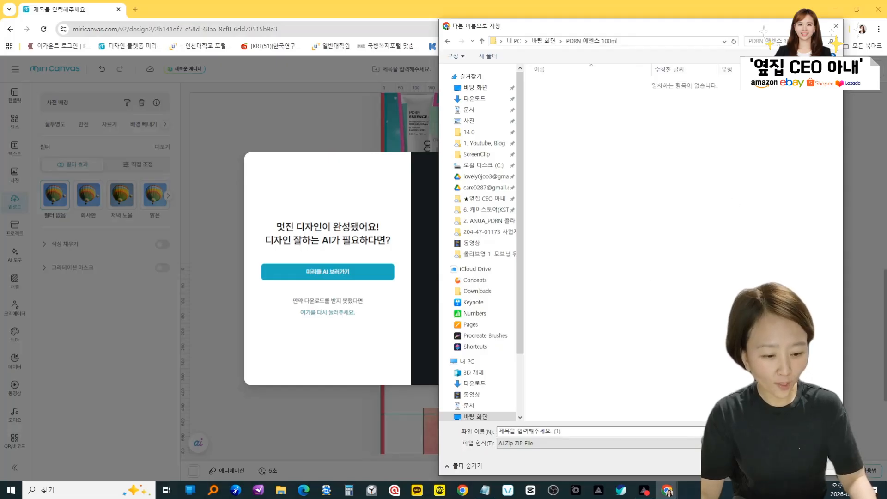
pyautogui.press('Return')
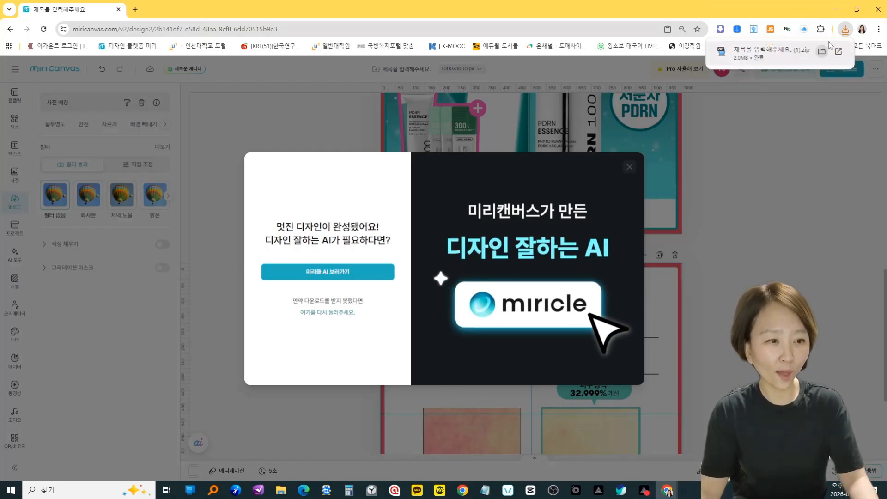
pyautogui.click(811, 173)
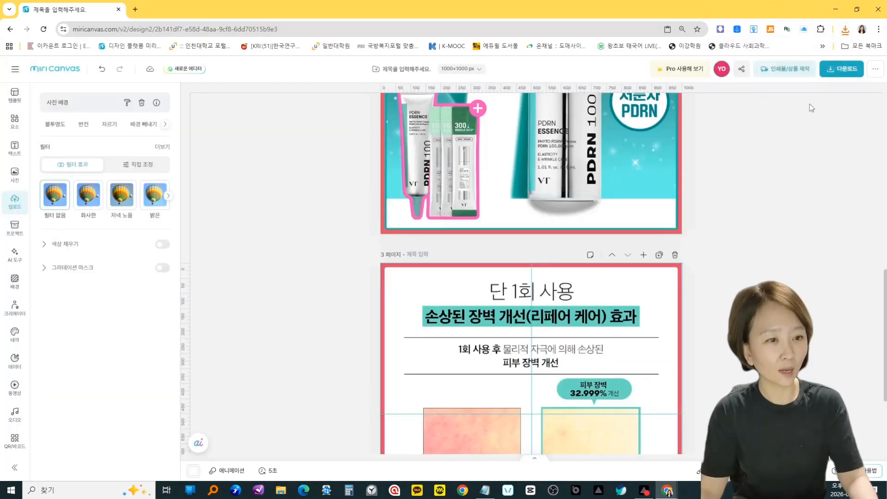
# Open the folder of the most recently downloaded ZIP file and extract its contents there.
pyautogui.click(845, 32)
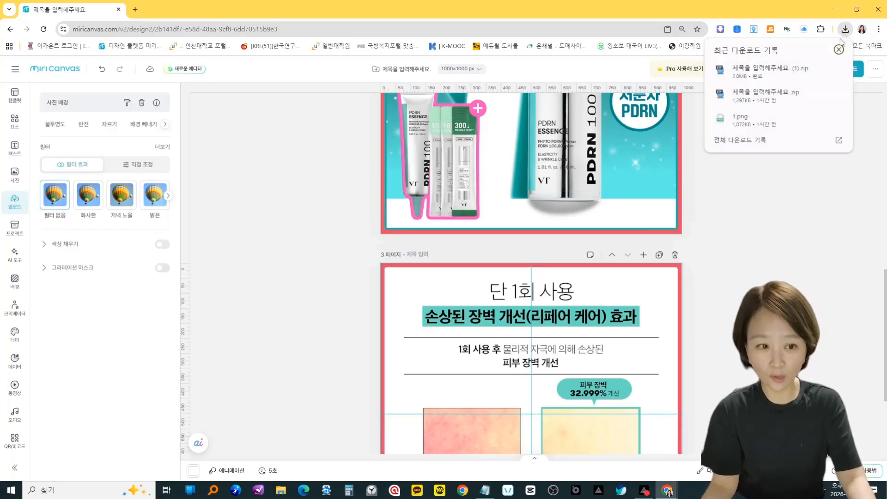
pyautogui.moveTo(801, 80)
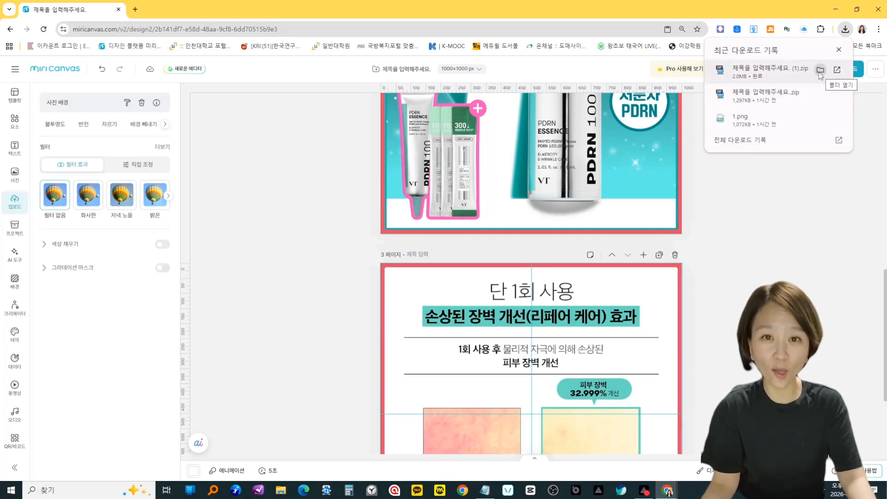
pyautogui.click(820, 69)
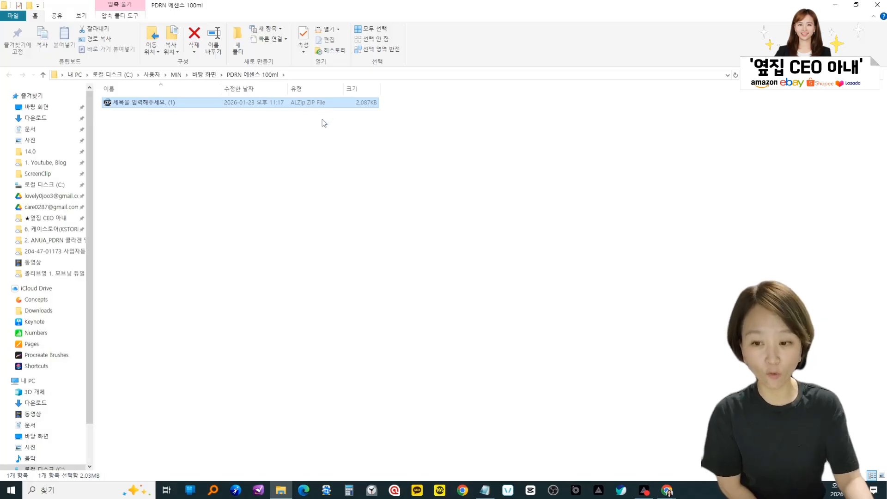
pyautogui.rightClick(144, 103)
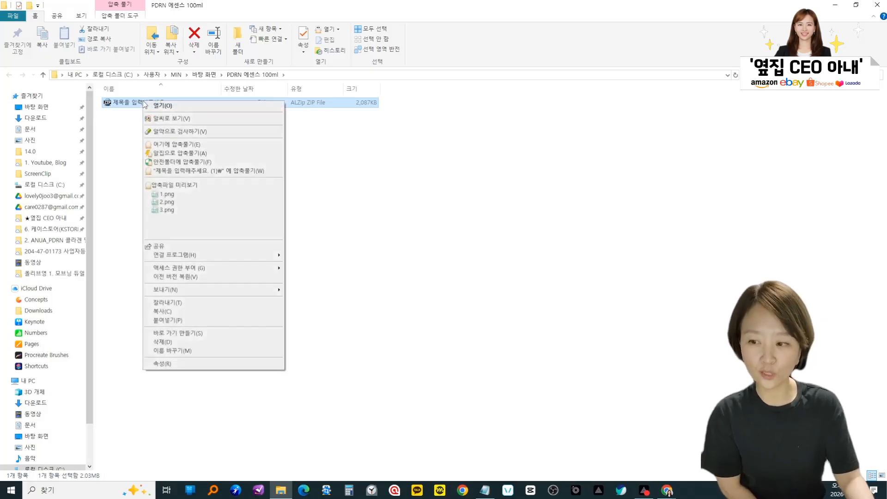
pyautogui.click(182, 146)
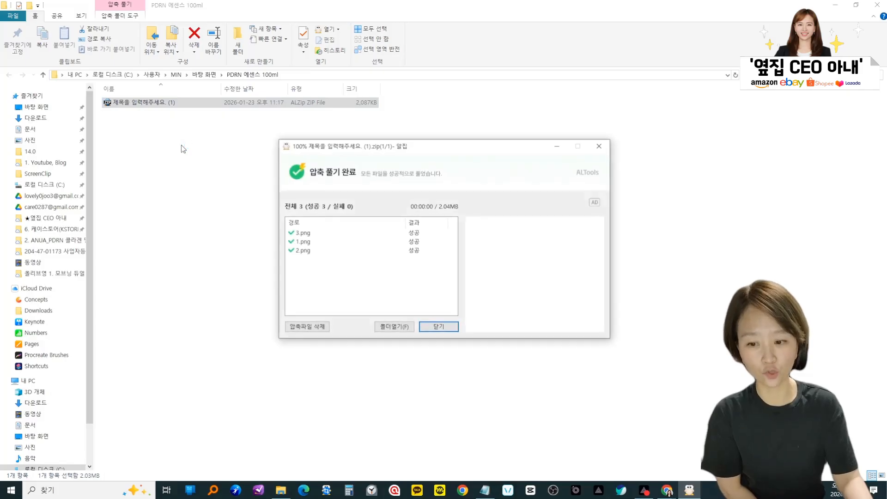
pyautogui.click(451, 328)
# Enlarge the folder's file icons to large thumbnails and review the extracted images 1, 2 and 3.
pyautogui.click(130, 112)
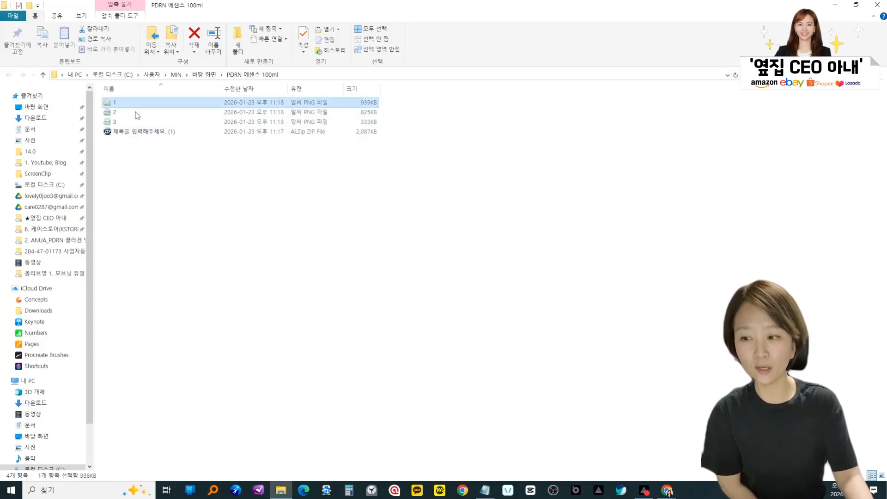
pyautogui.click(139, 121)
pyautogui.click(494, 276)
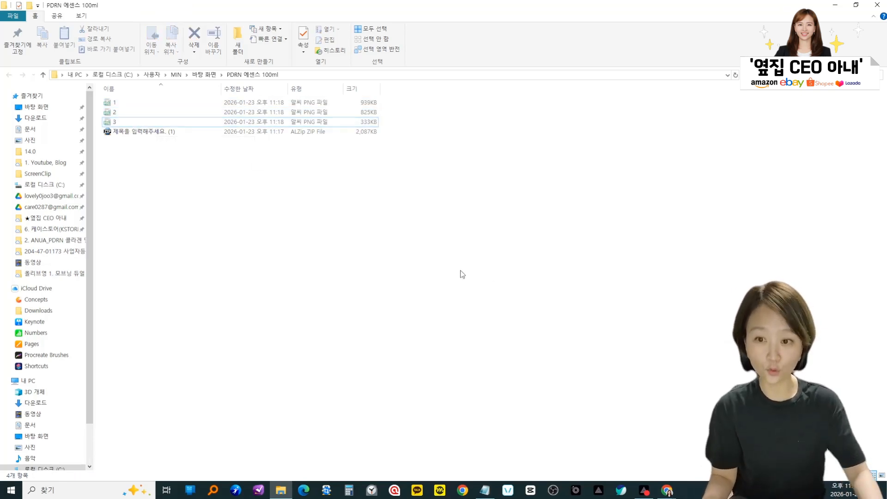
pyautogui.keyDown('ctrl'); pyautogui.scroll(3, 462, 285); pyautogui.keyUp('ctrl')
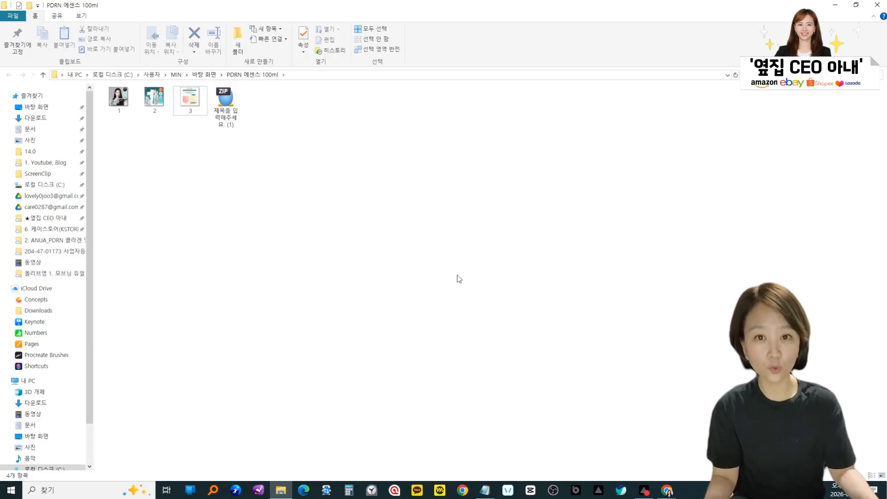
pyautogui.keyDown('ctrl'); pyautogui.scroll(2, 458, 278); pyautogui.keyUp('ctrl')
pyautogui.keyDown('ctrl'); pyautogui.scroll(3, 459, 278); pyautogui.keyUp('ctrl')
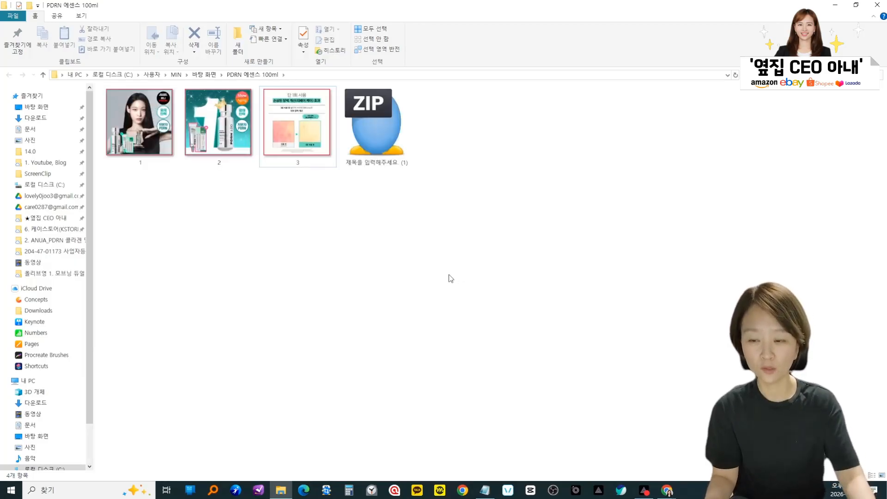